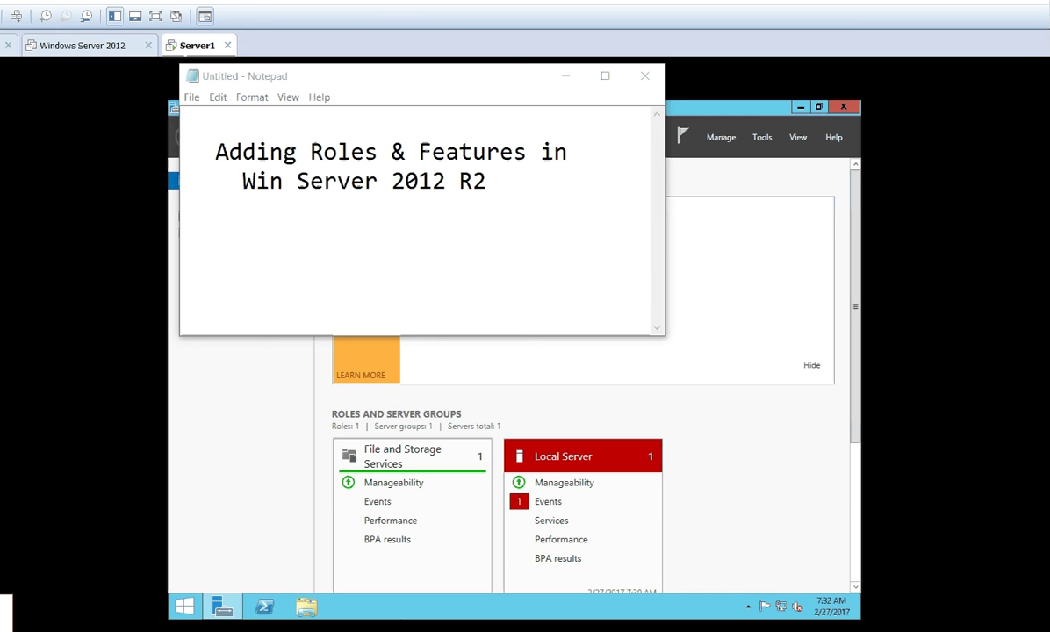
Show the Local Server page in Server Manager and examine the roles and features listed for the server.
click(566, 79)
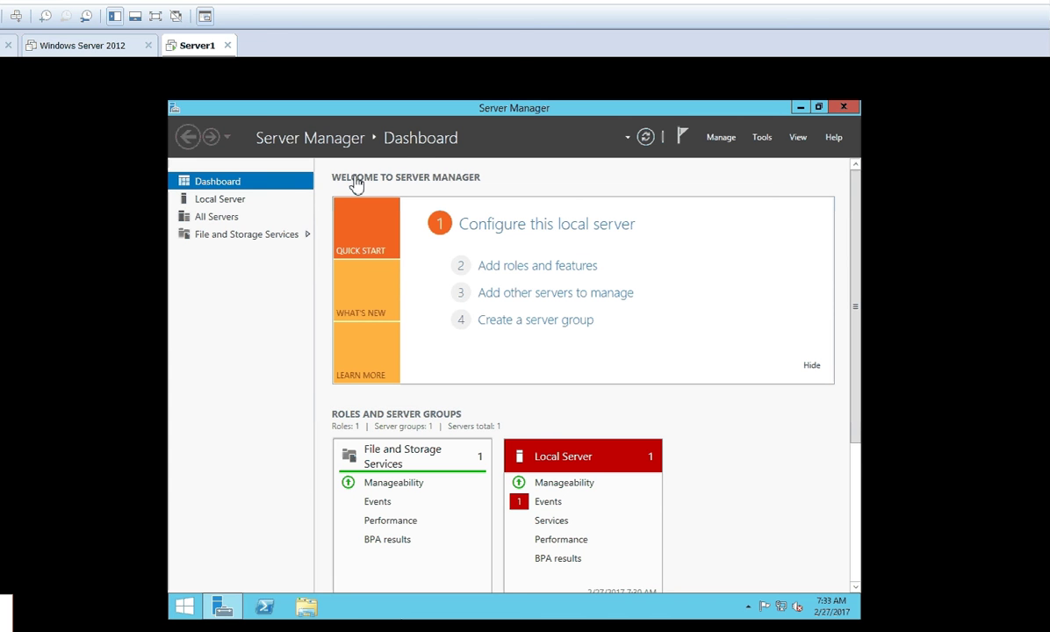
click(801, 108)
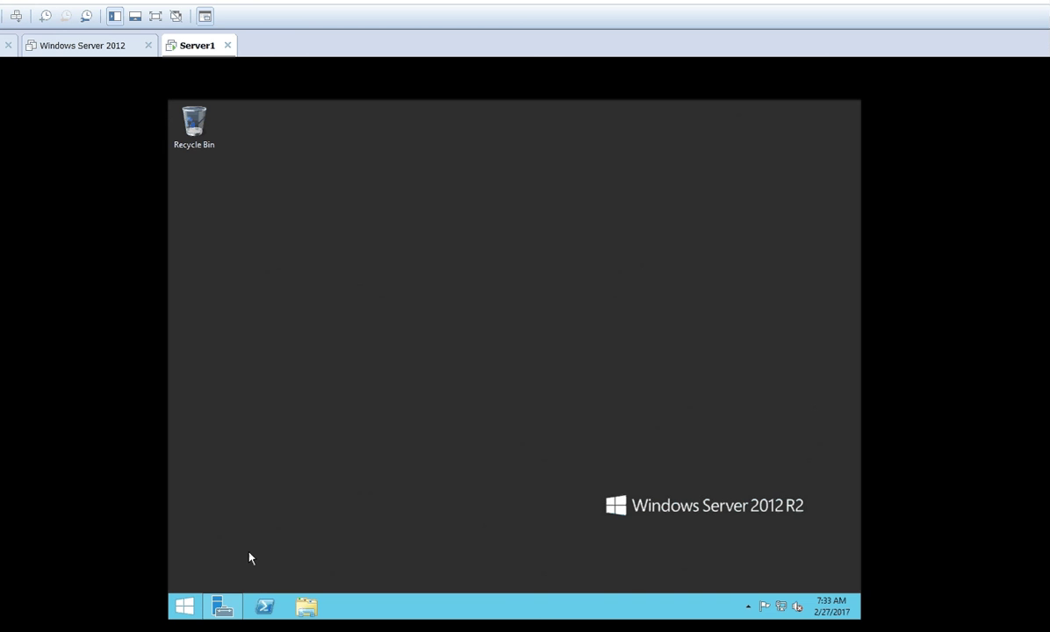
click(226, 608)
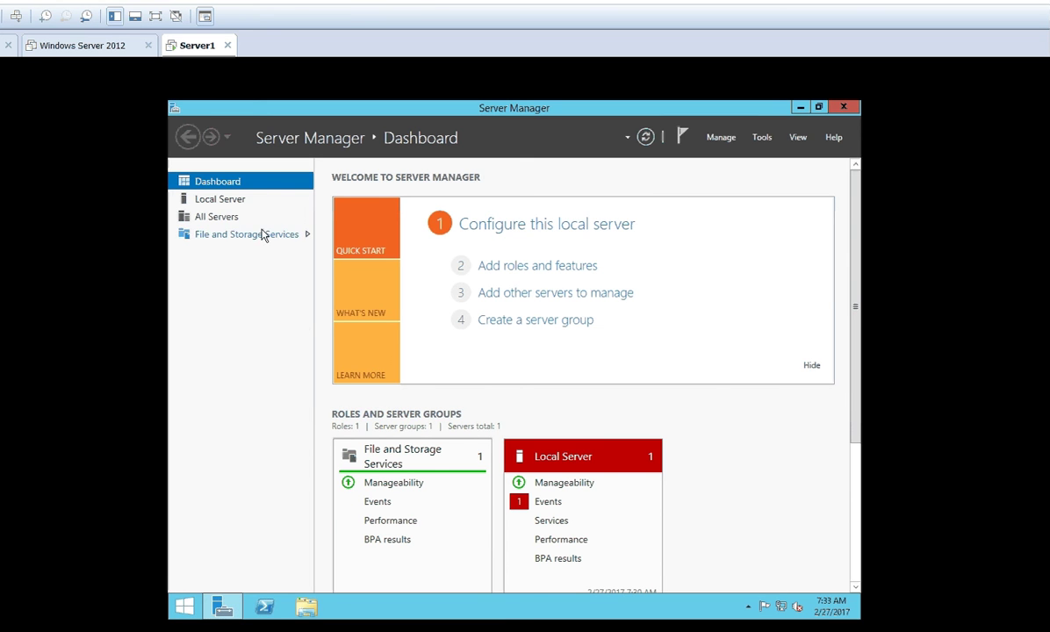
click(236, 202)
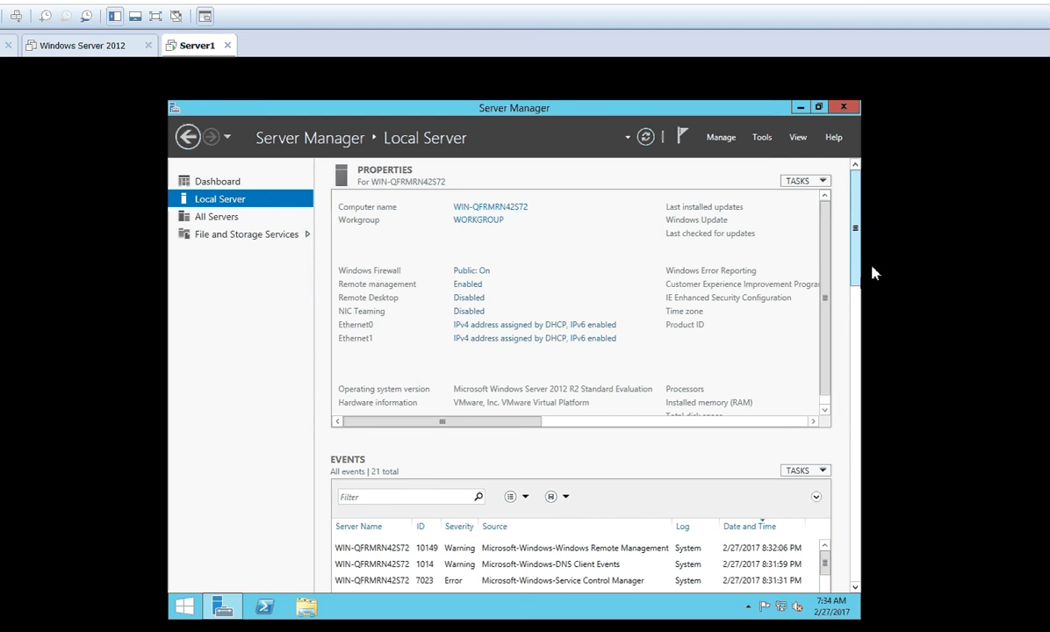
drag(858, 239, 855, 550)
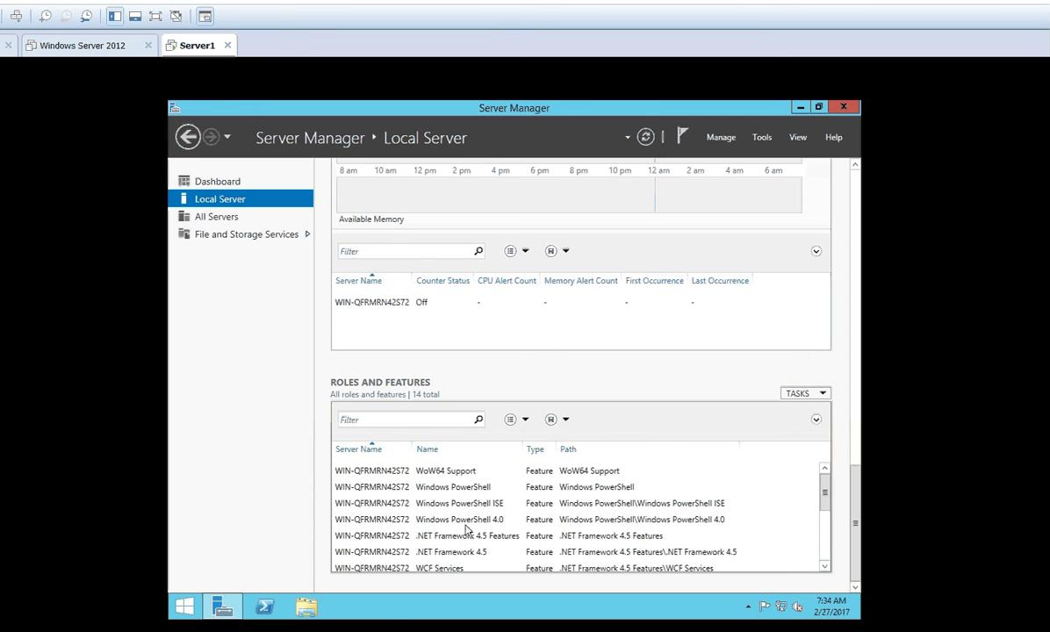
drag(825, 485, 825, 528)
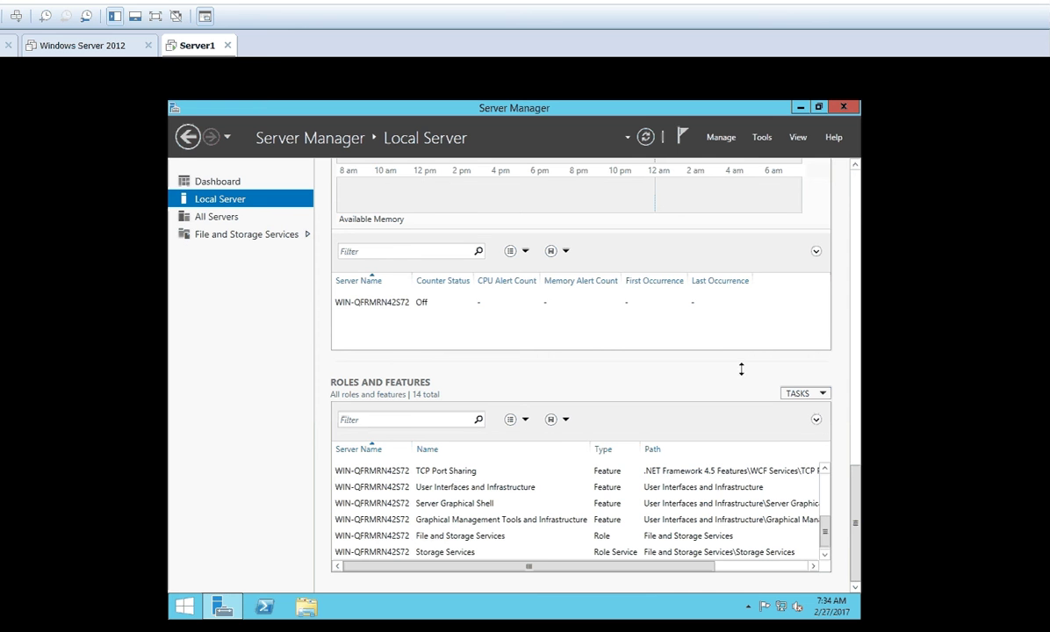
Start adding roles and features with a role-based or feature-based installation on WIN-QFRMRN42S72 from the server pool.
click(822, 395)
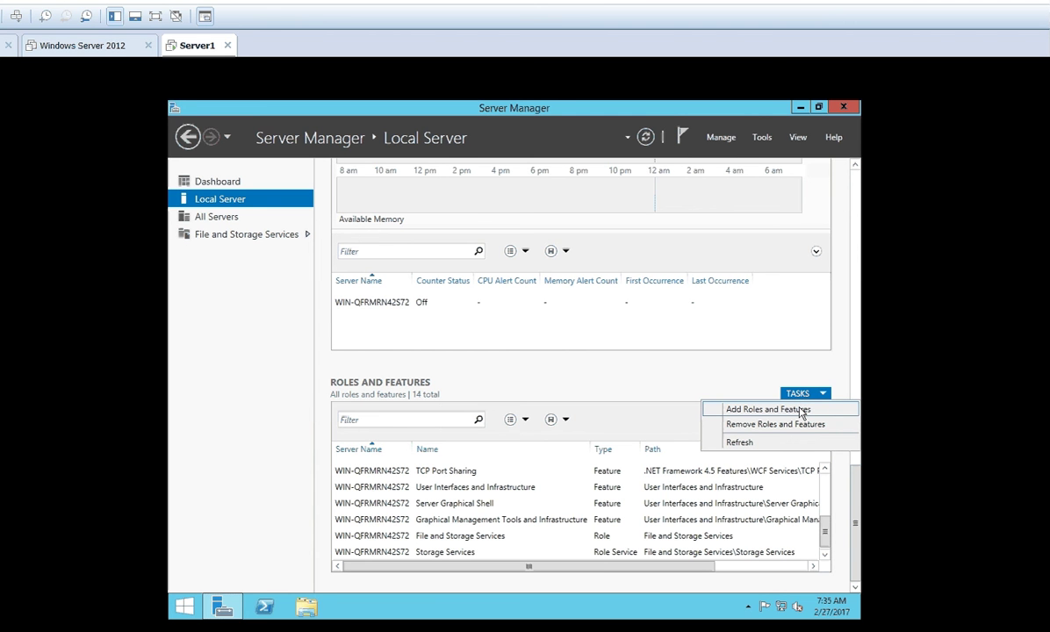
click(802, 412)
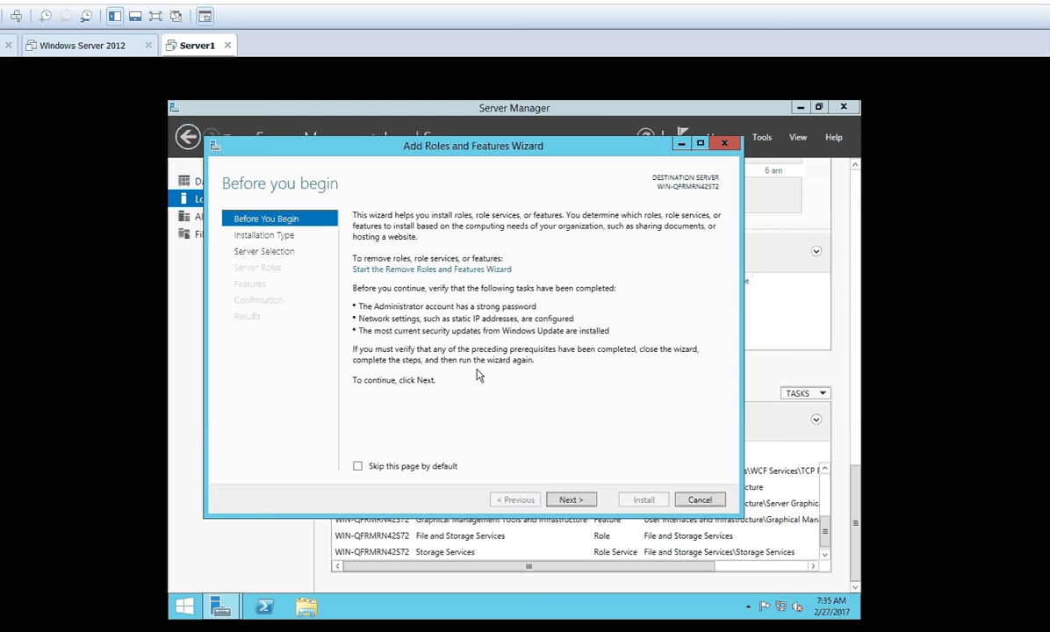
click(571, 500)
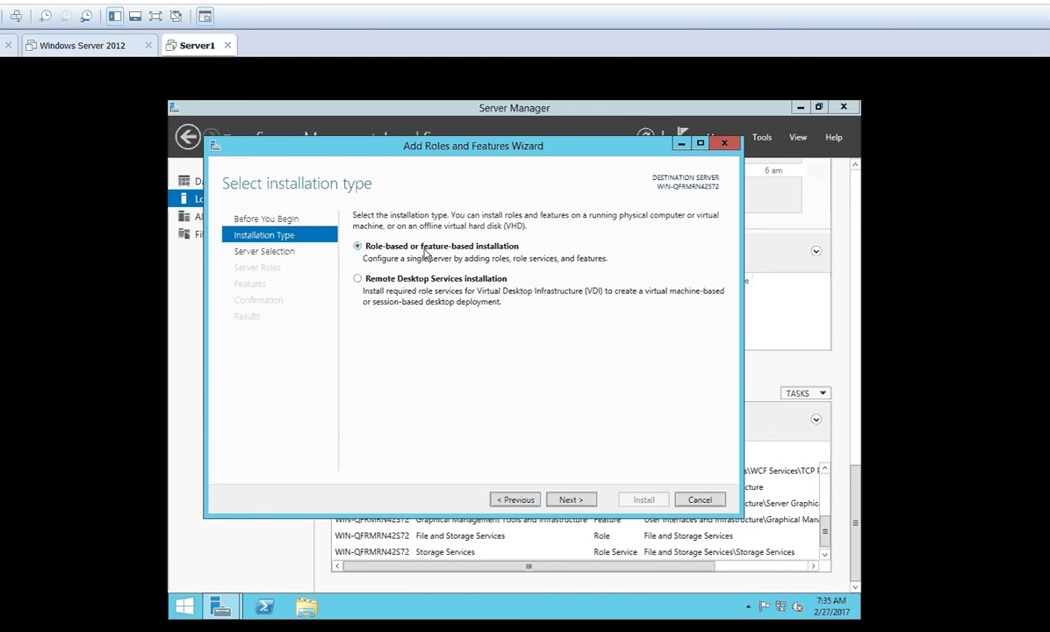
click(570, 500)
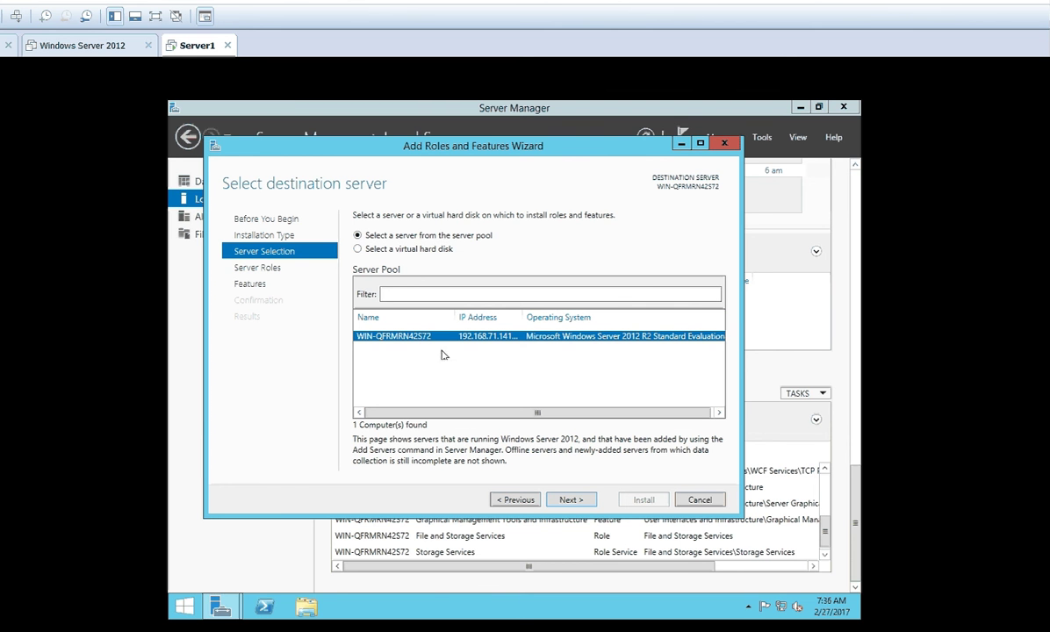
click(571, 499)
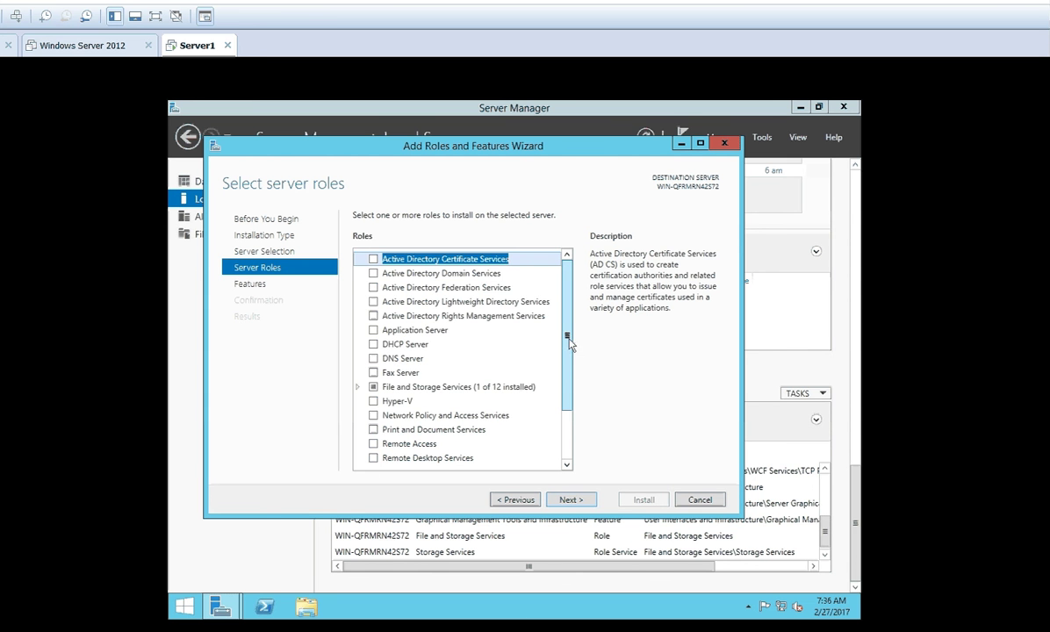
Select the DHCP Server role with its required management tools and continue past the static IP validation warning.
drag(569, 343, 568, 432)
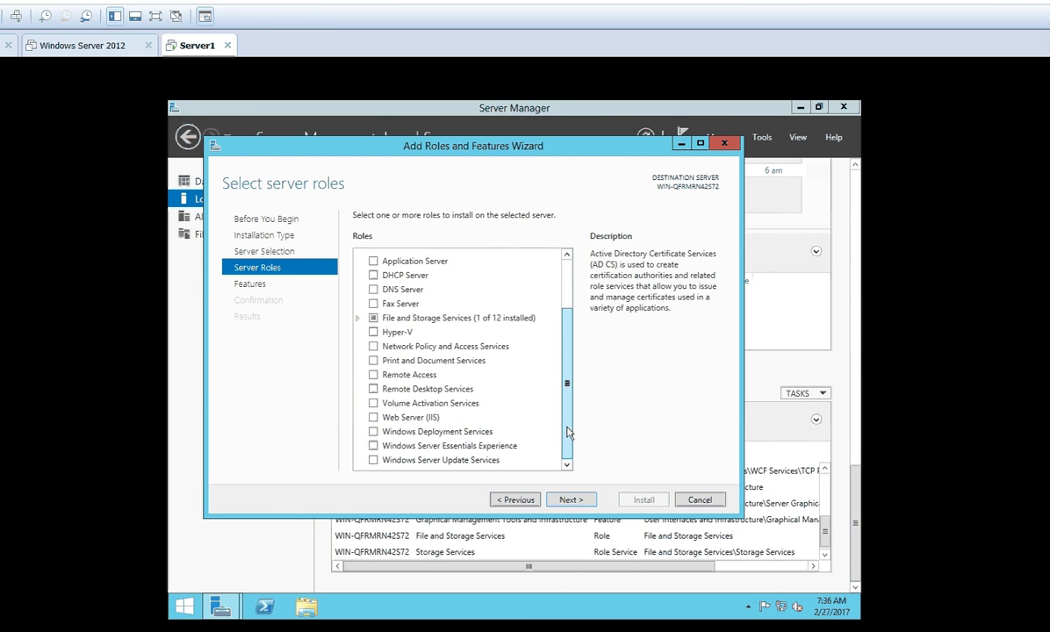
scroll(513, 375, up, 2)
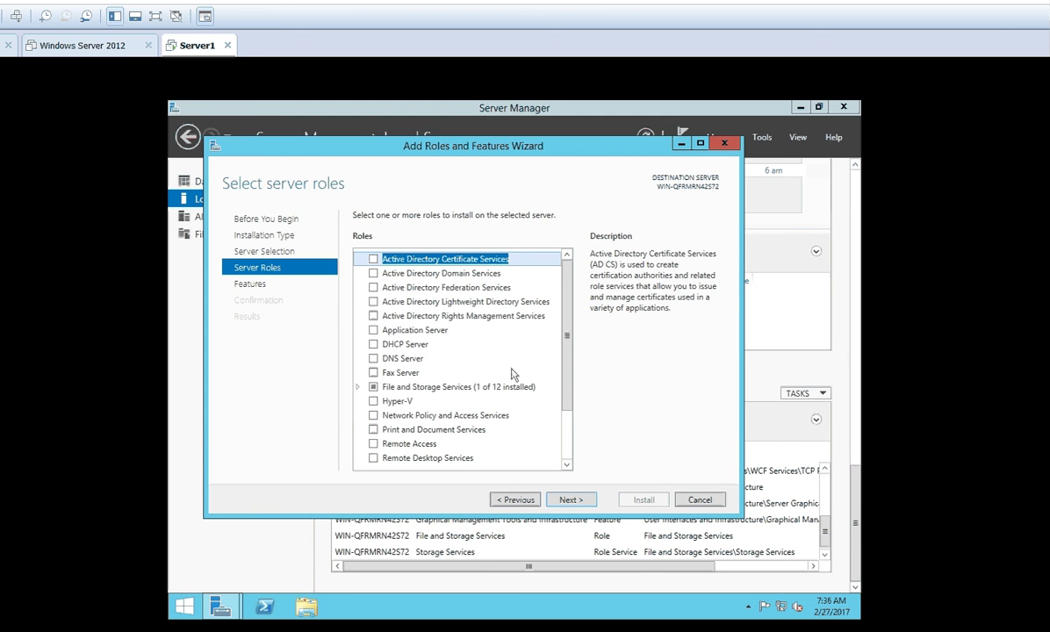
click(372, 345)
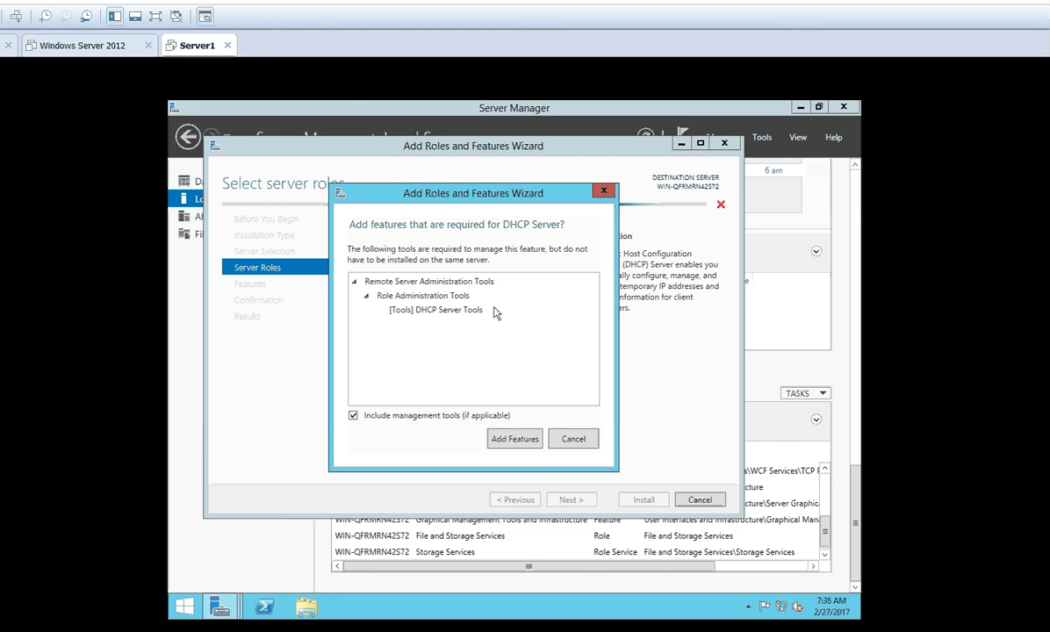
click(516, 439)
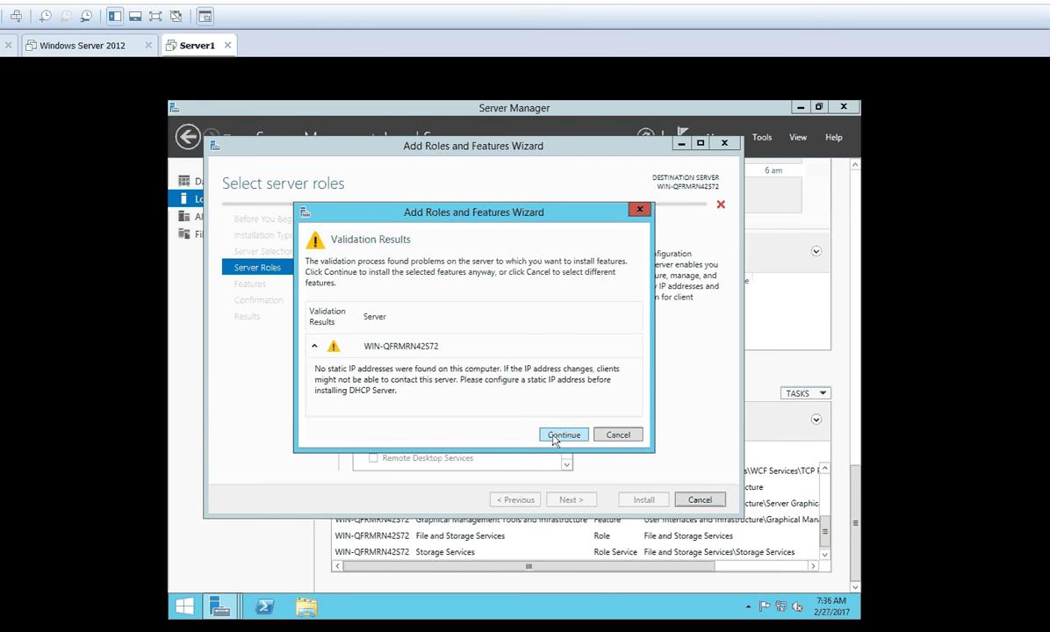
click(554, 436)
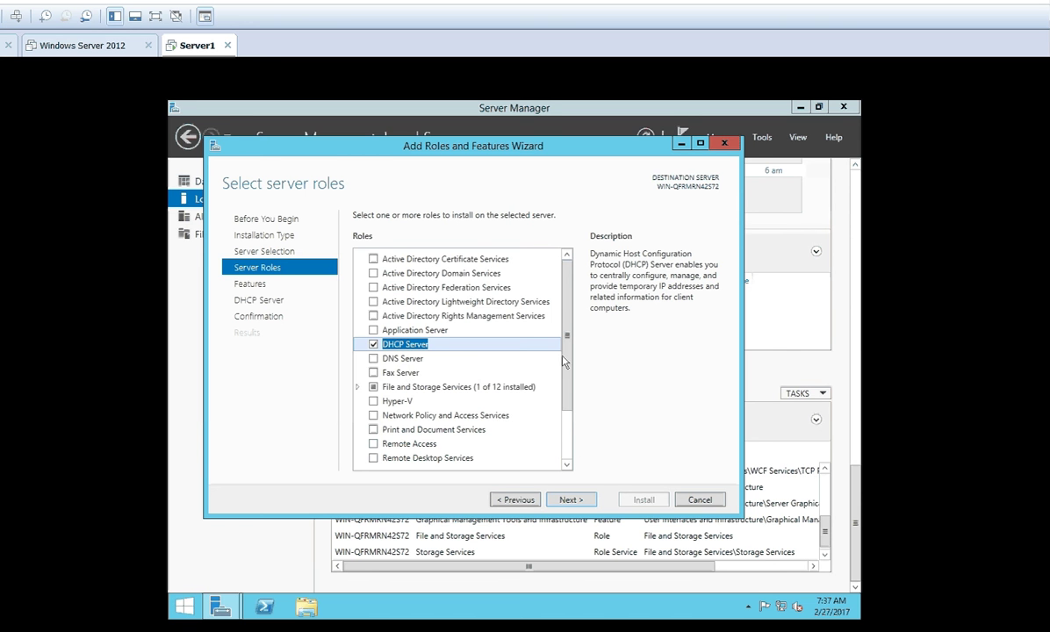
Select the Web Server (IIS) role and include its required IIS Management Console.
drag(567, 358, 491, 420)
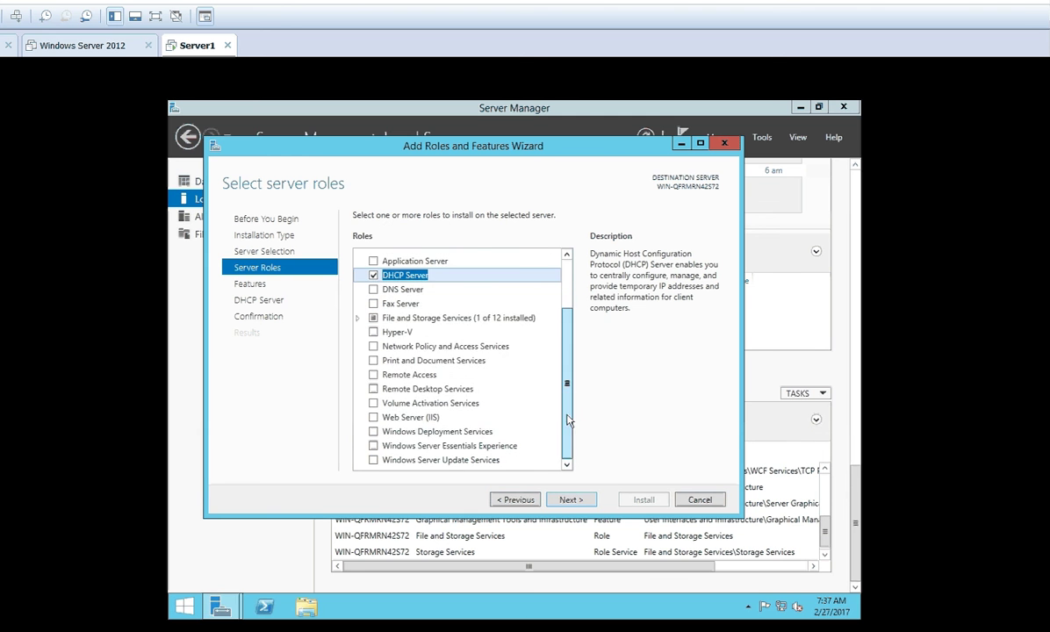
click(374, 418)
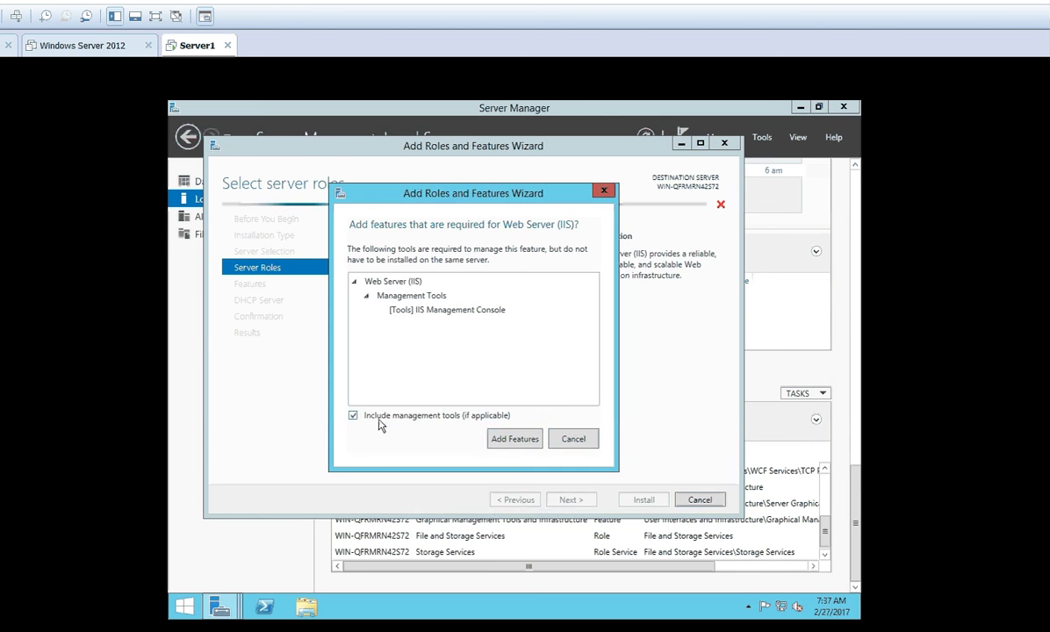
click(520, 441)
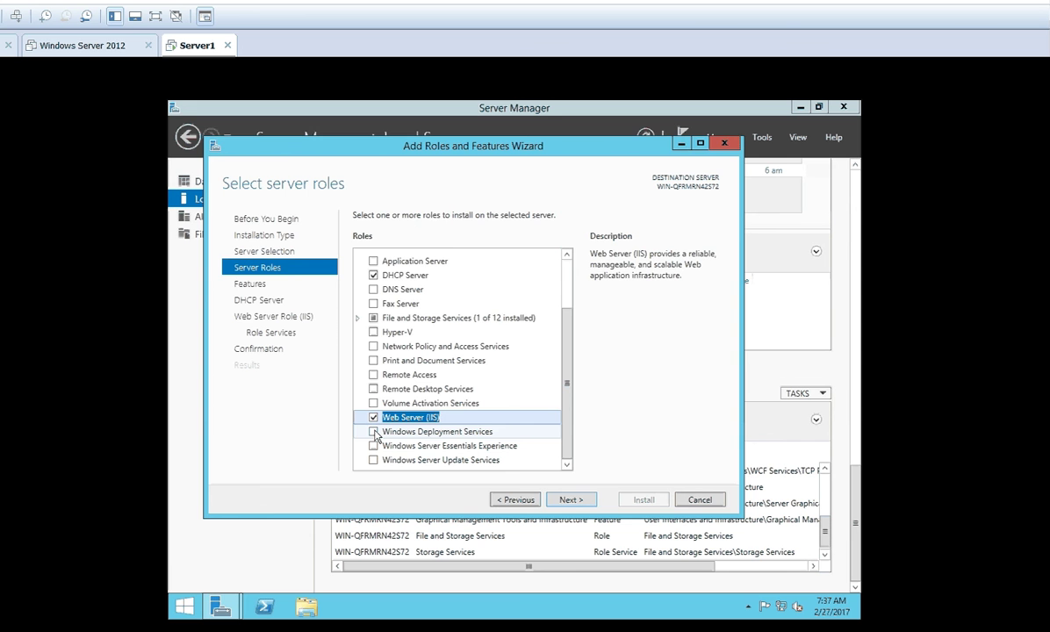
Select the Windows Deployment Services and Windows Server Update Services roles, including their required features.
click(374, 432)
click(511, 446)
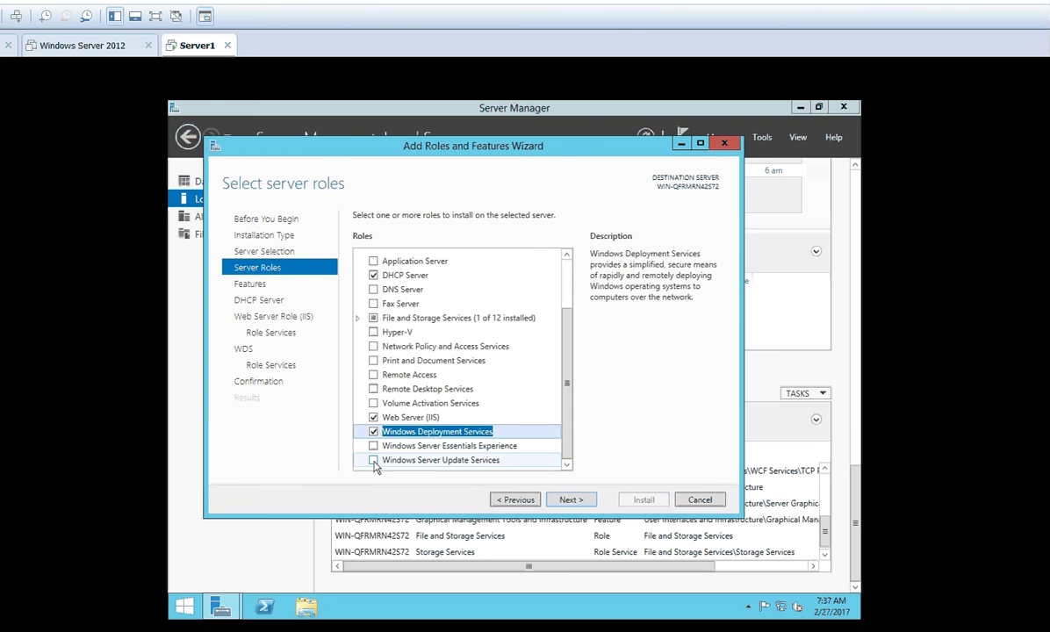
click(374, 461)
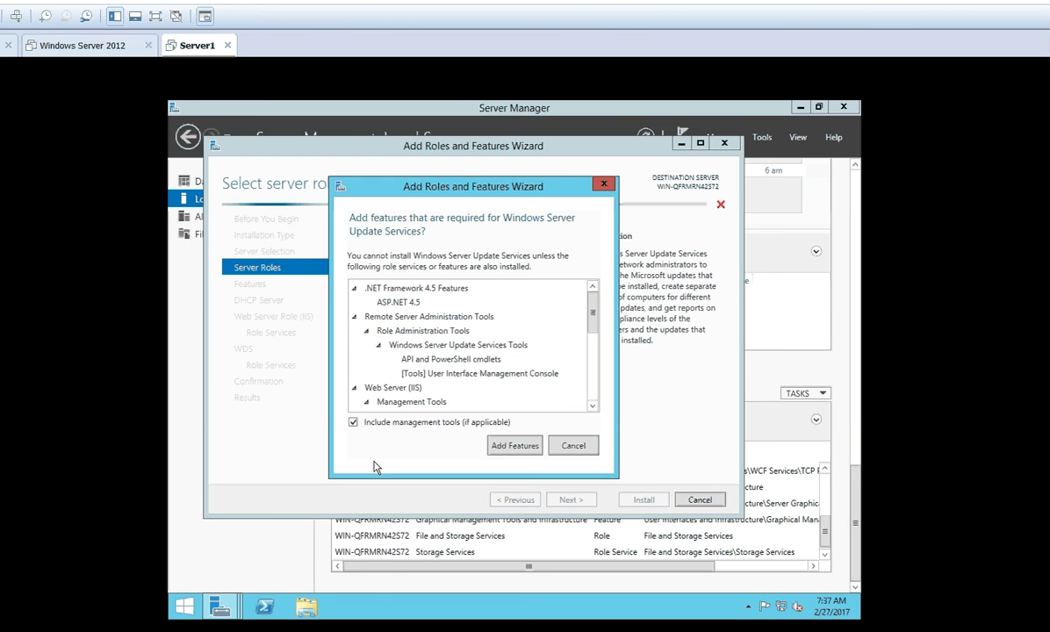
click(506, 448)
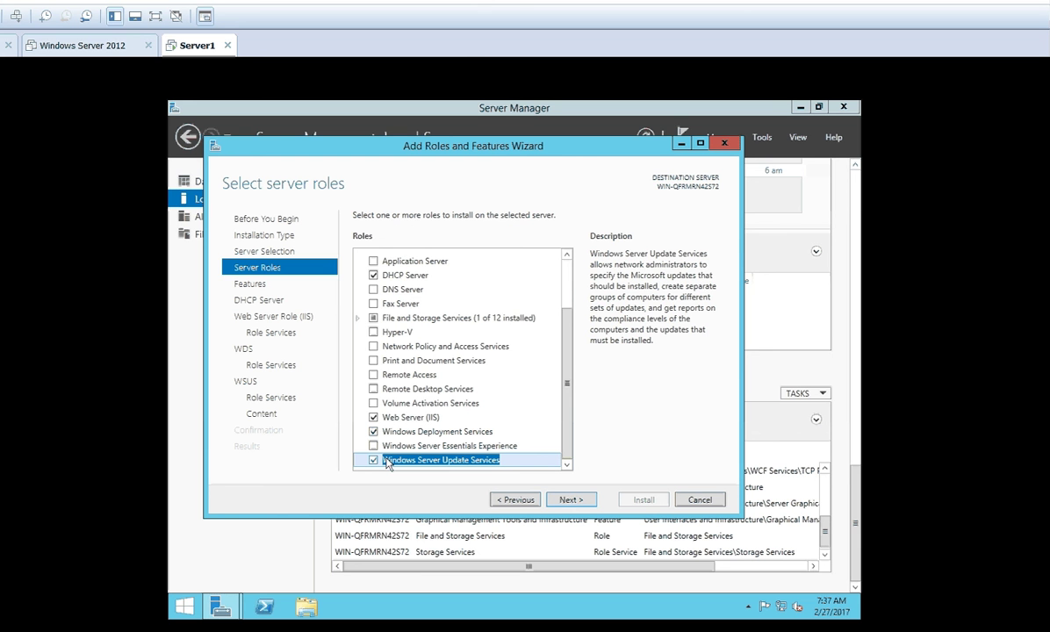
Proceed to the feature selection and highlight the Telnet Server feature to show its description.
click(569, 500)
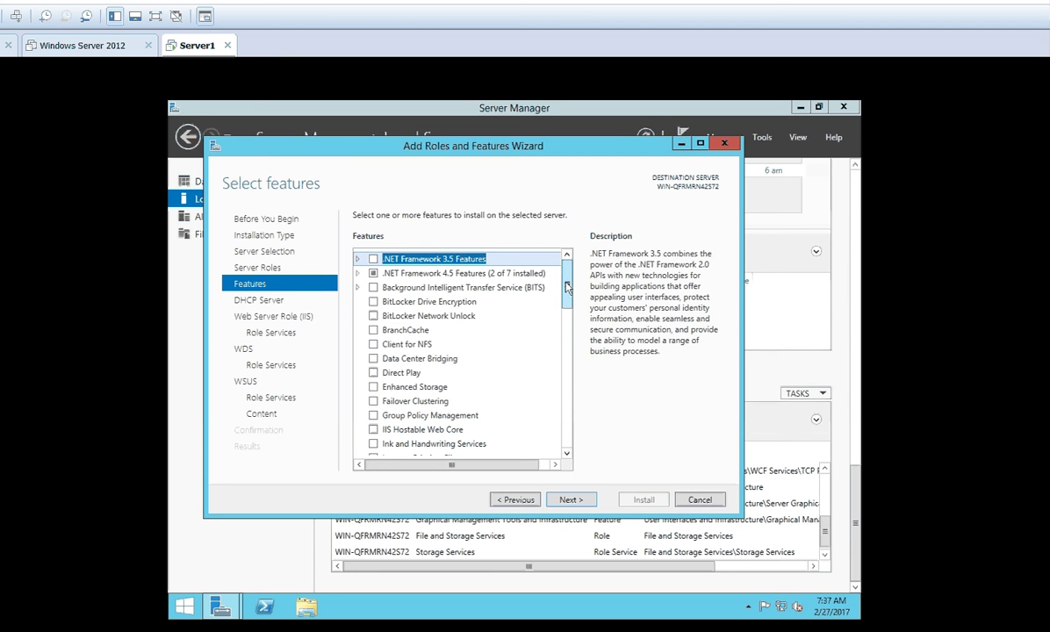
drag(566, 293, 567, 302)
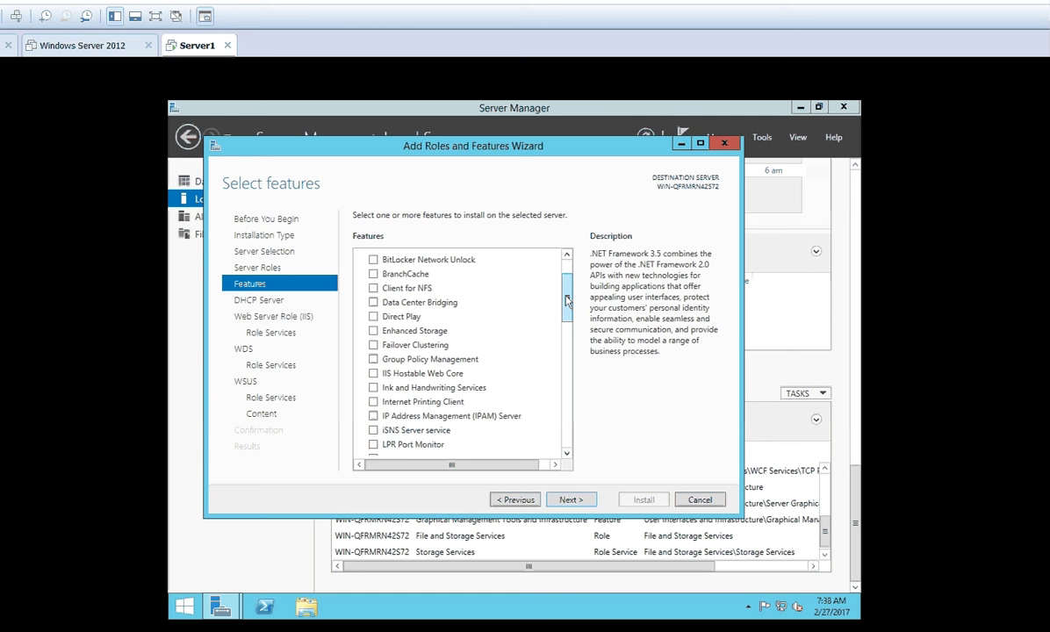
drag(567, 301, 566, 369)
scroll(525, 343, down, 3)
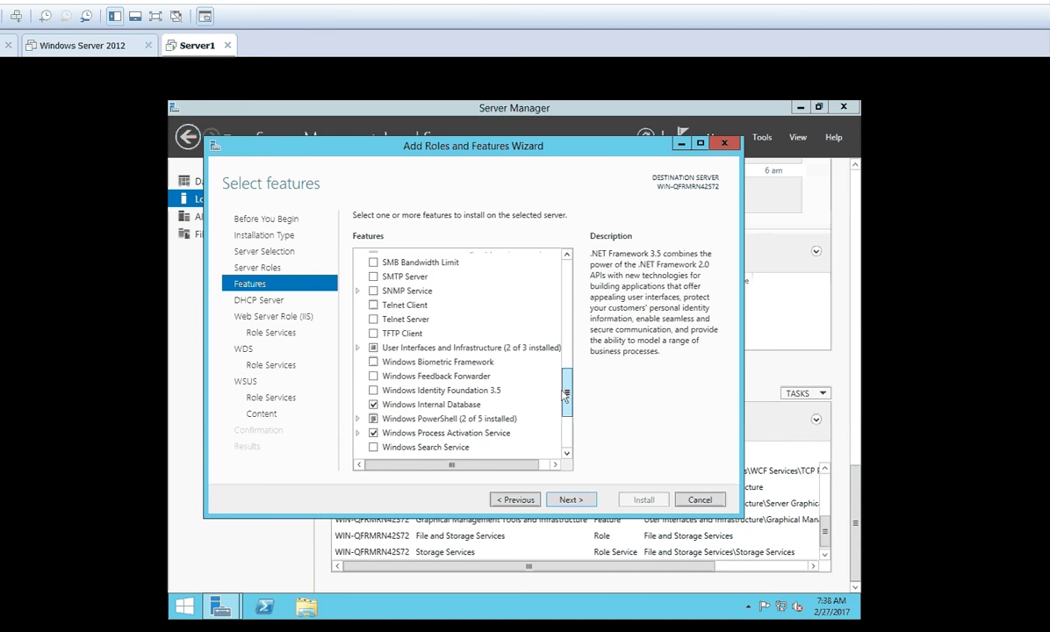
click(384, 323)
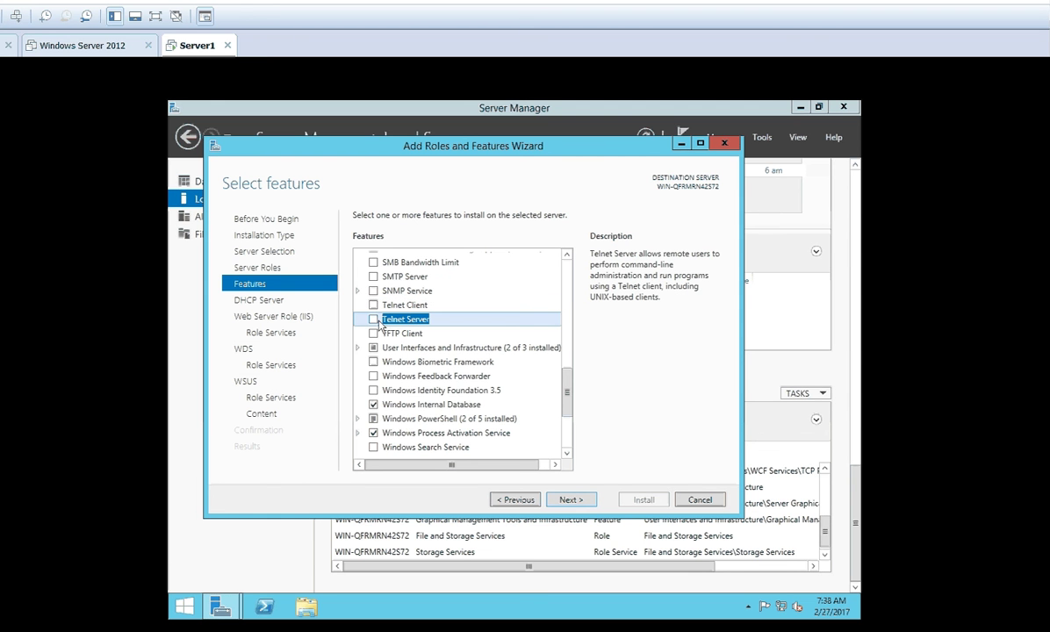
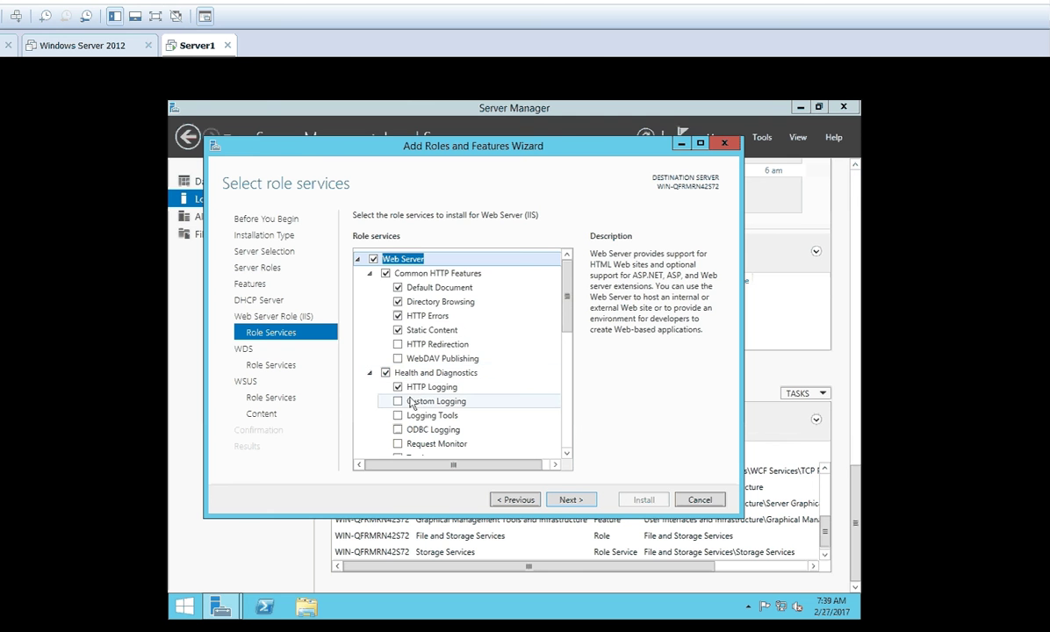
Accept the default role services for Web Server (IIS), Windows Deployment Services and Windows Server Update Services.
click(572, 500)
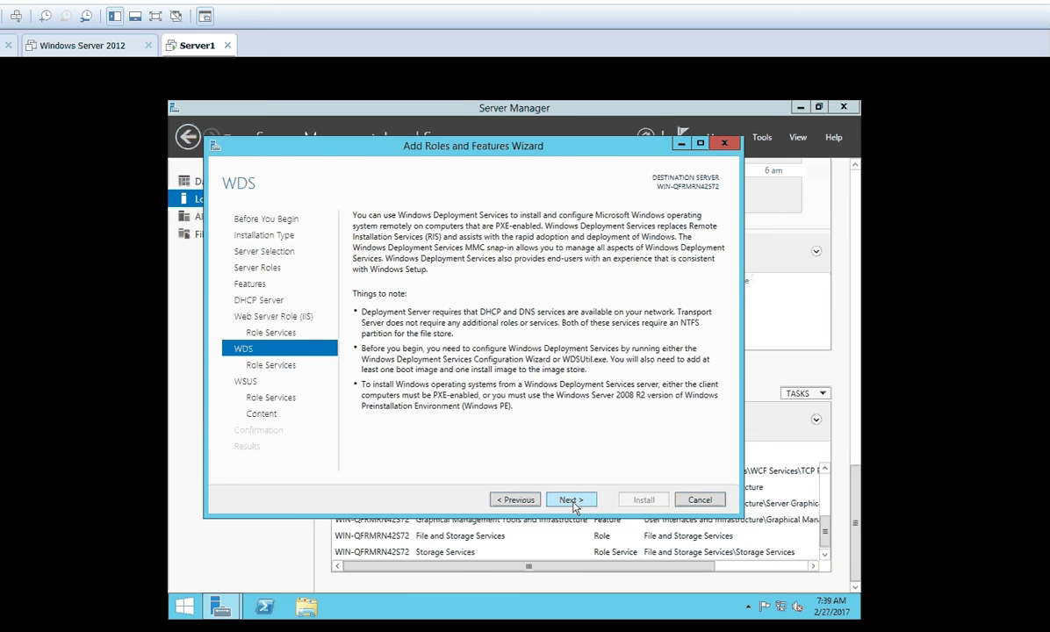
click(571, 500)
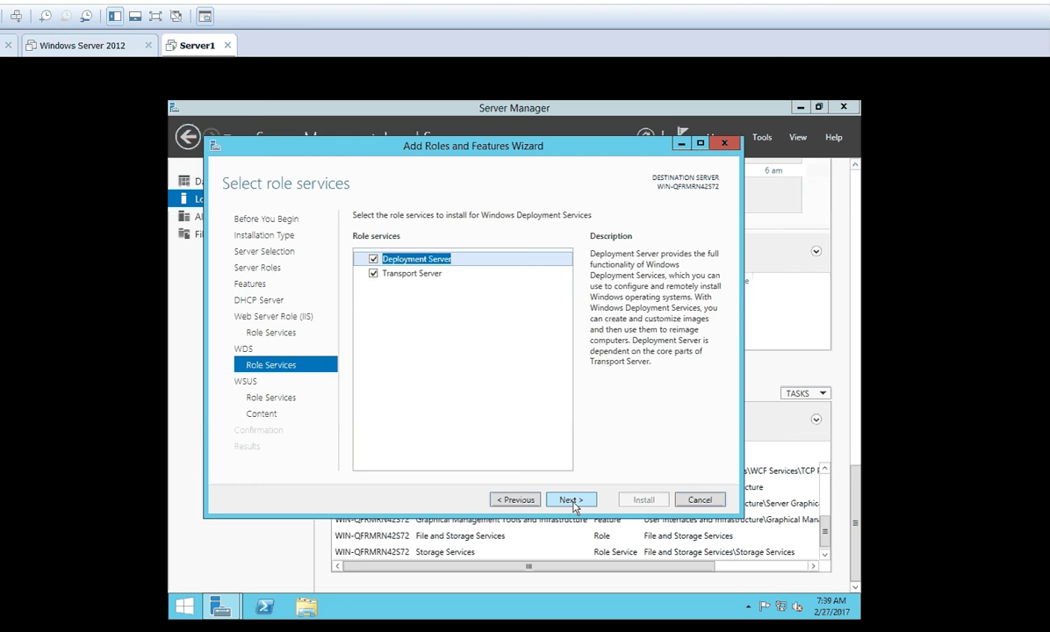
click(571, 500)
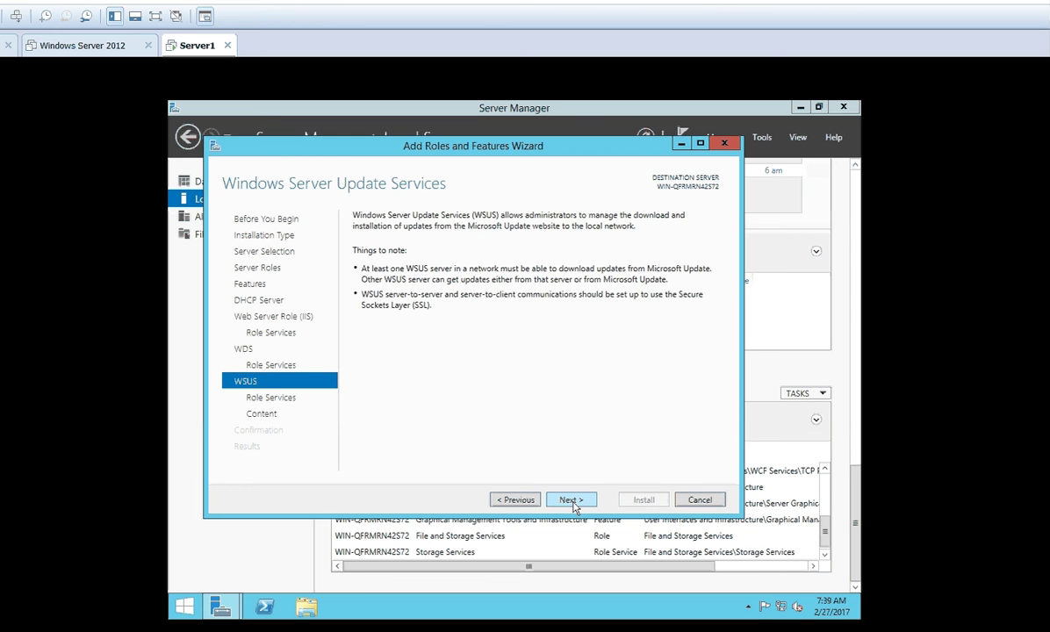
click(571, 500)
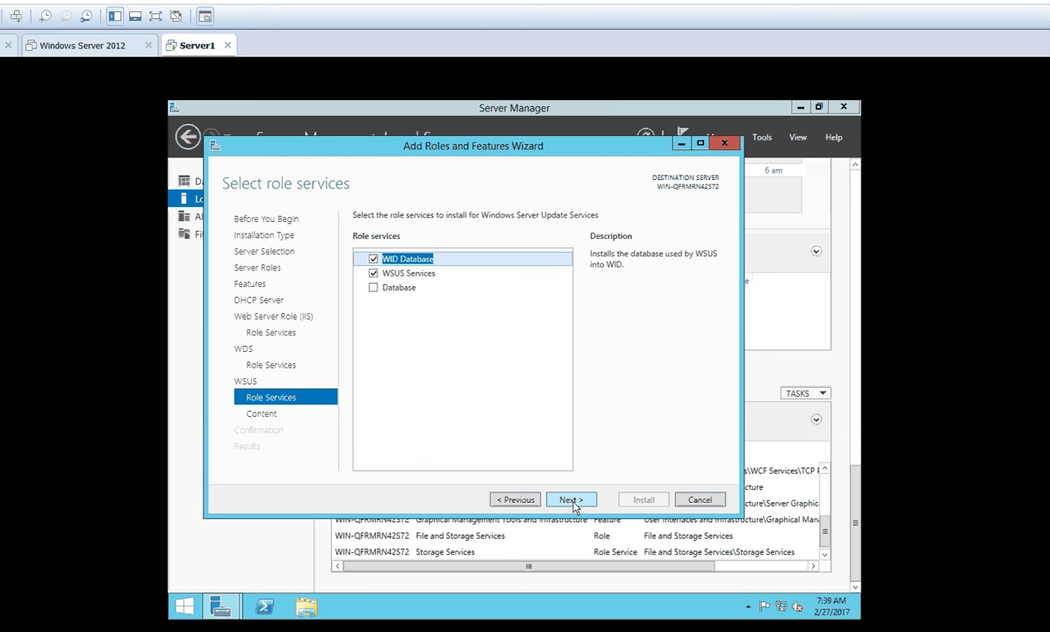
click(570, 500)
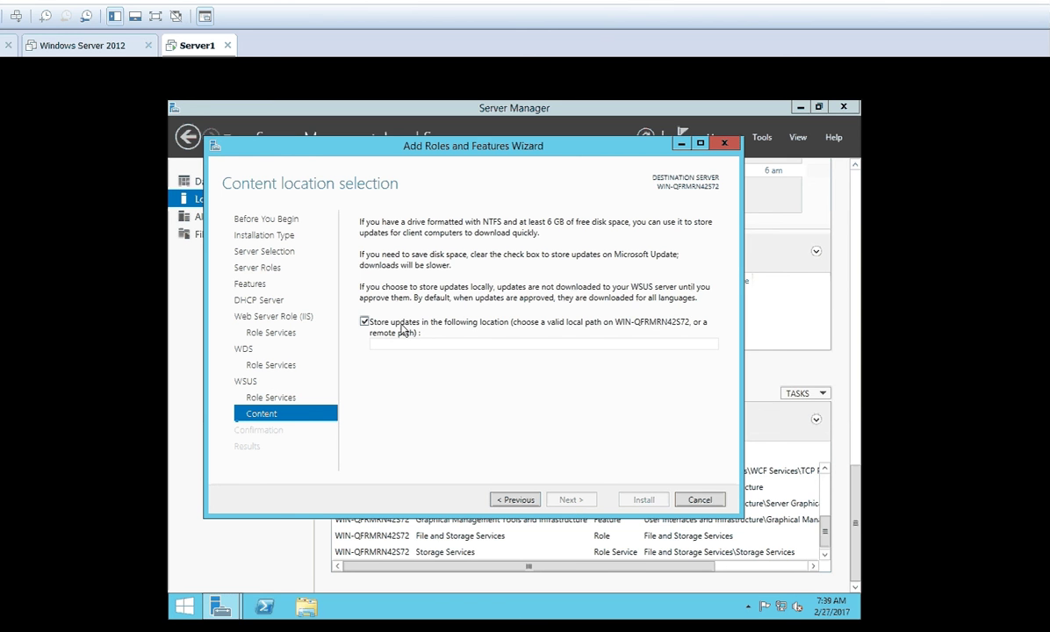
Turn off storing WSUS updates in a specified location and review the installation selections before installing.
click(365, 323)
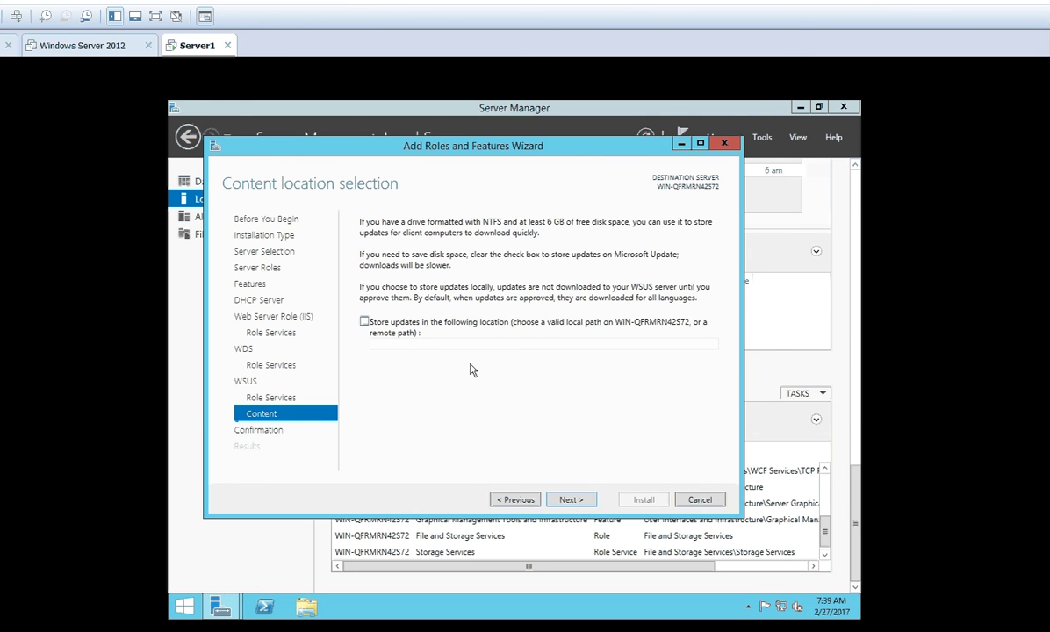
click(579, 502)
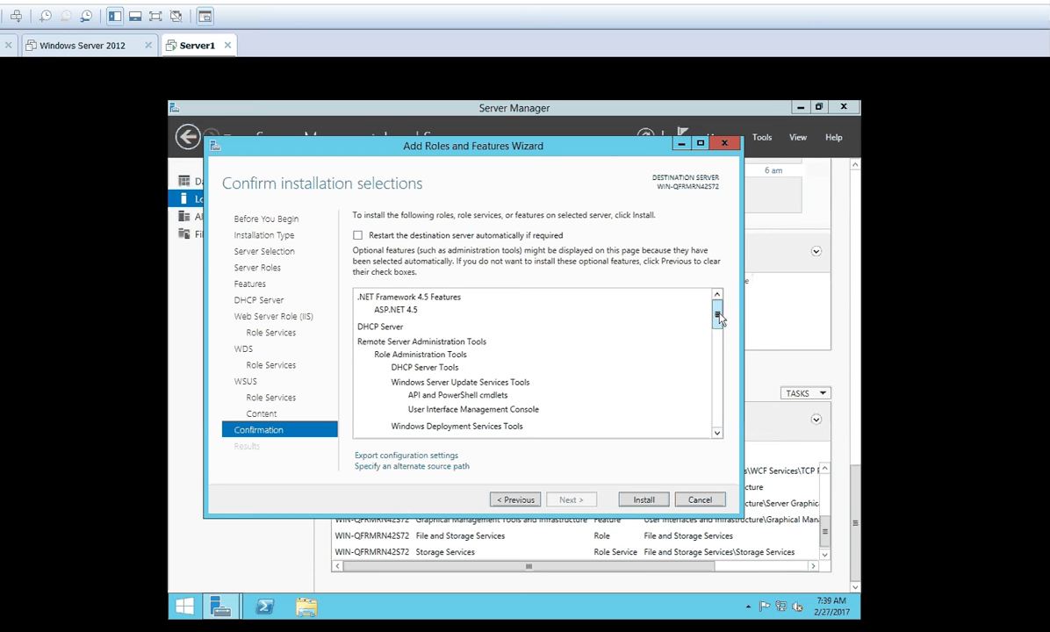
drag(718, 318, 718, 421)
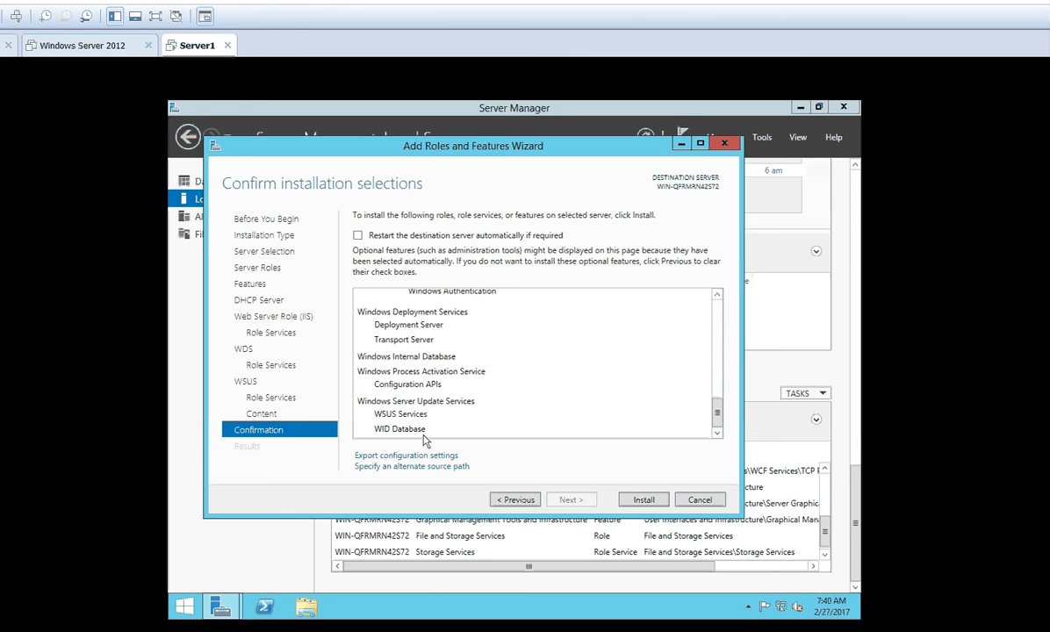
Install the selected roles and features, review the installation results and close the Add Roles and Features Wizard.
click(638, 505)
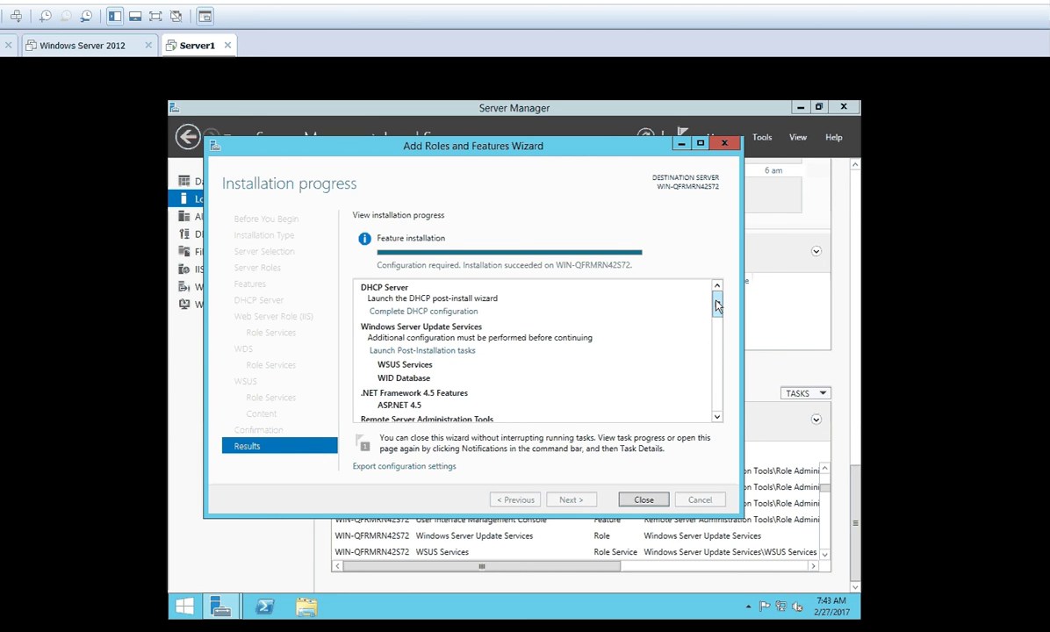
drag(717, 304, 720, 403)
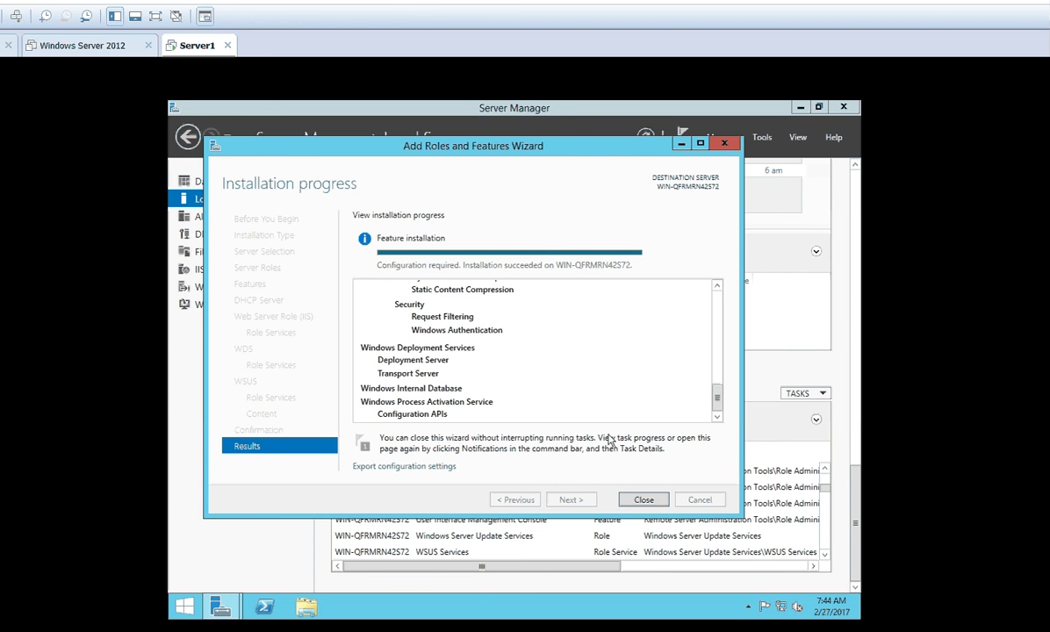
click(643, 500)
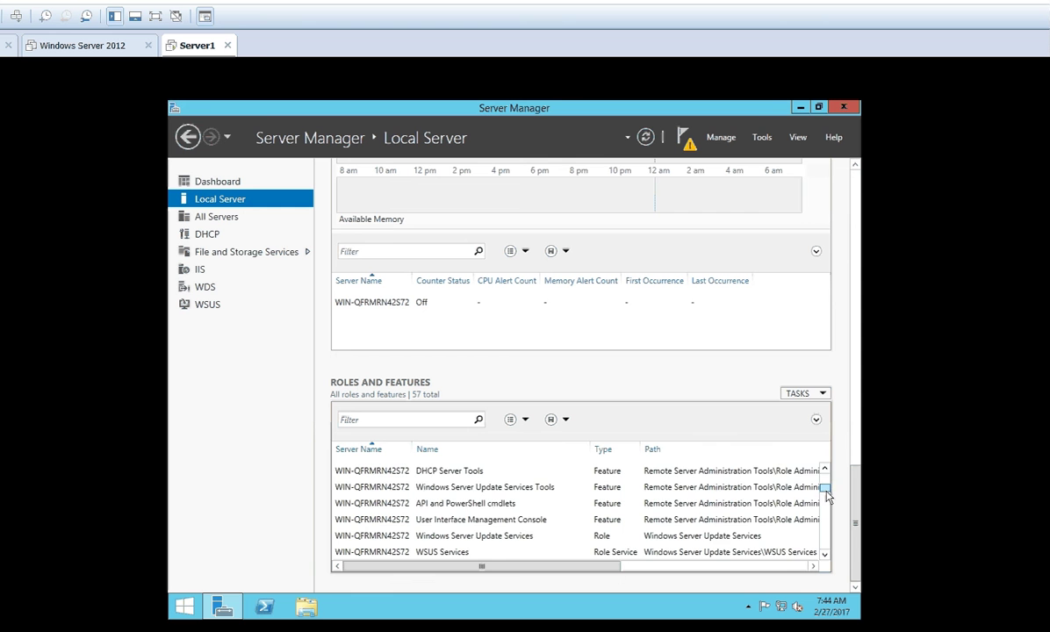
Examine the local server's Roles and Features list for the newly installed roles, role services and features.
drag(826, 490, 825, 472)
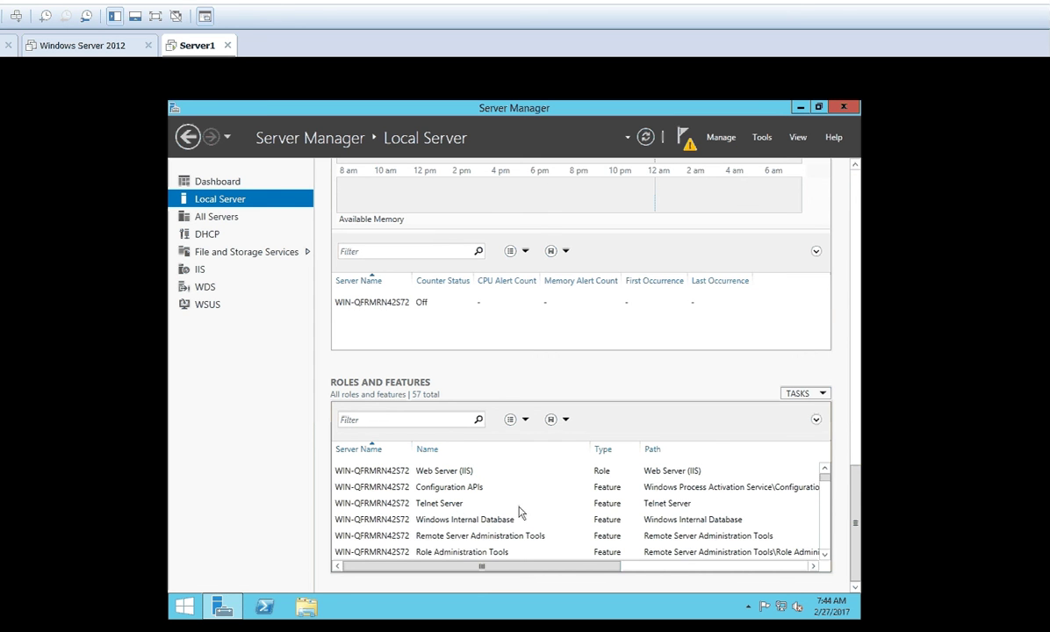
click(825, 555)
click(824, 555)
click(824, 555)
click(825, 555)
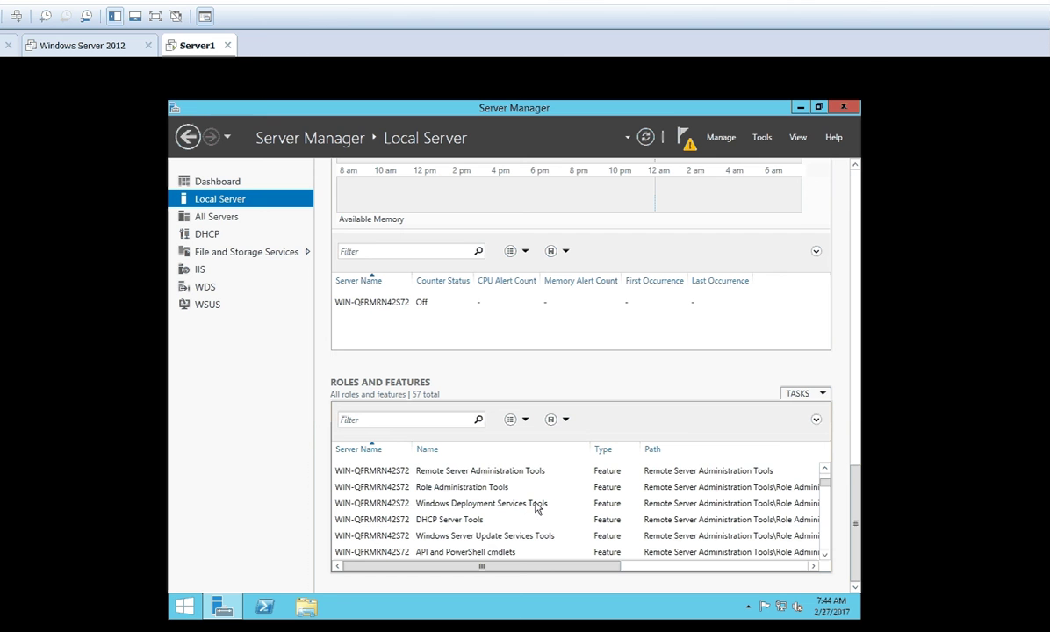
click(824, 555)
click(824, 555)
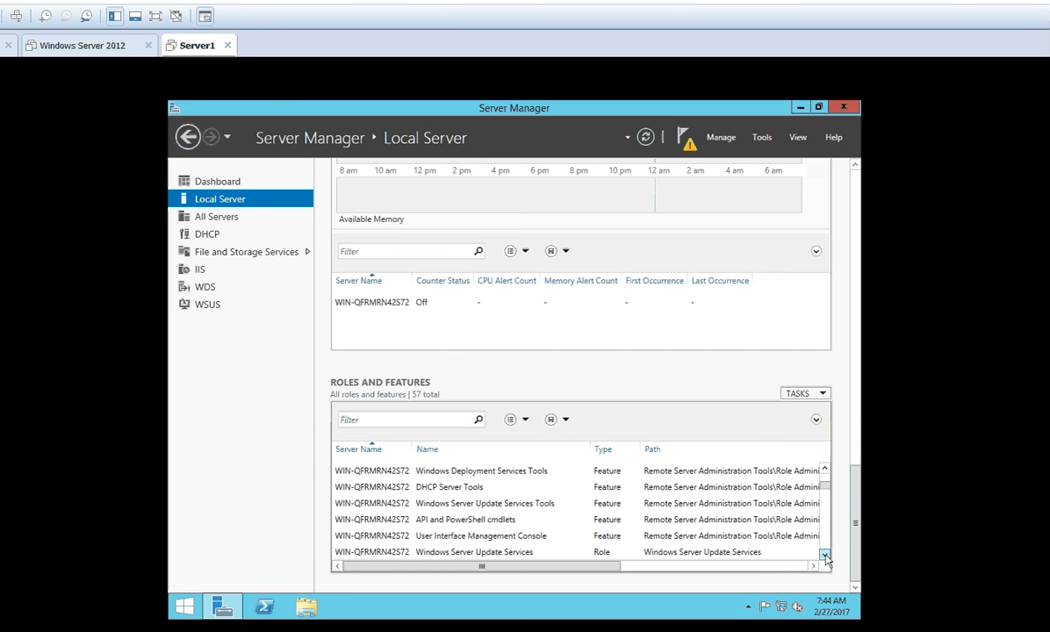
click(824, 555)
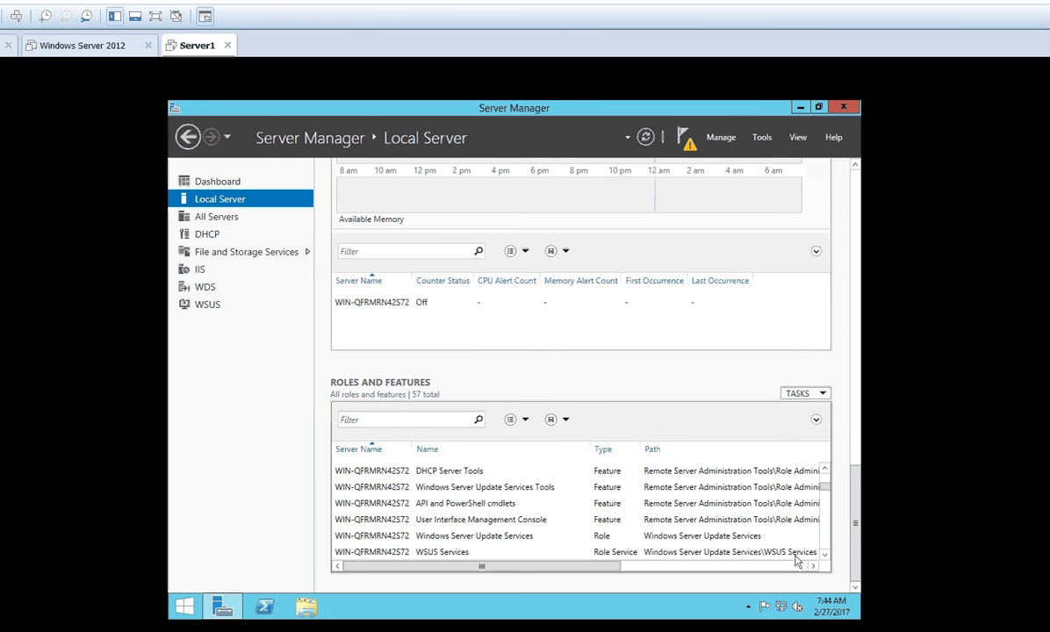
click(826, 555)
click(825, 555)
click(825, 555)
click(825, 555)
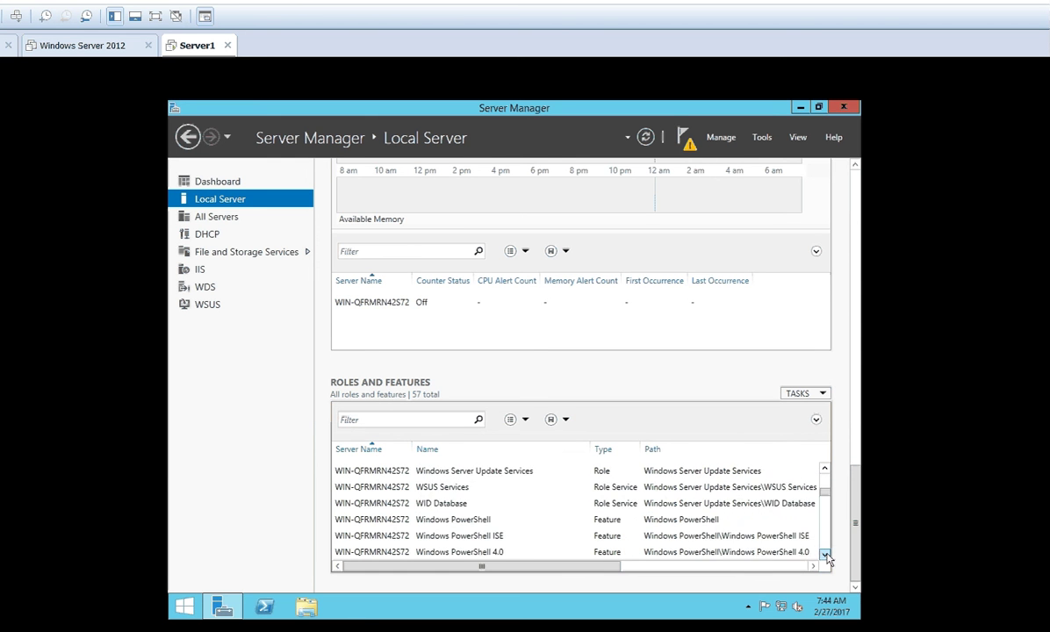
click(826, 555)
click(825, 555)
click(826, 555)
click(825, 555)
click(826, 555)
click(825, 555)
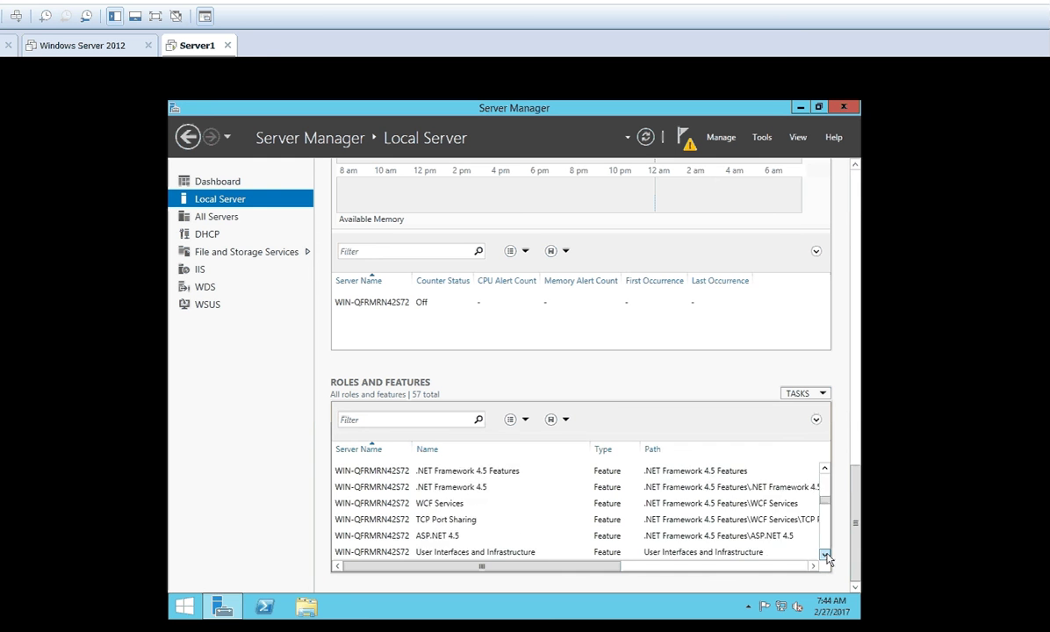
click(826, 555)
click(826, 555)
click(826, 554)
click(825, 555)
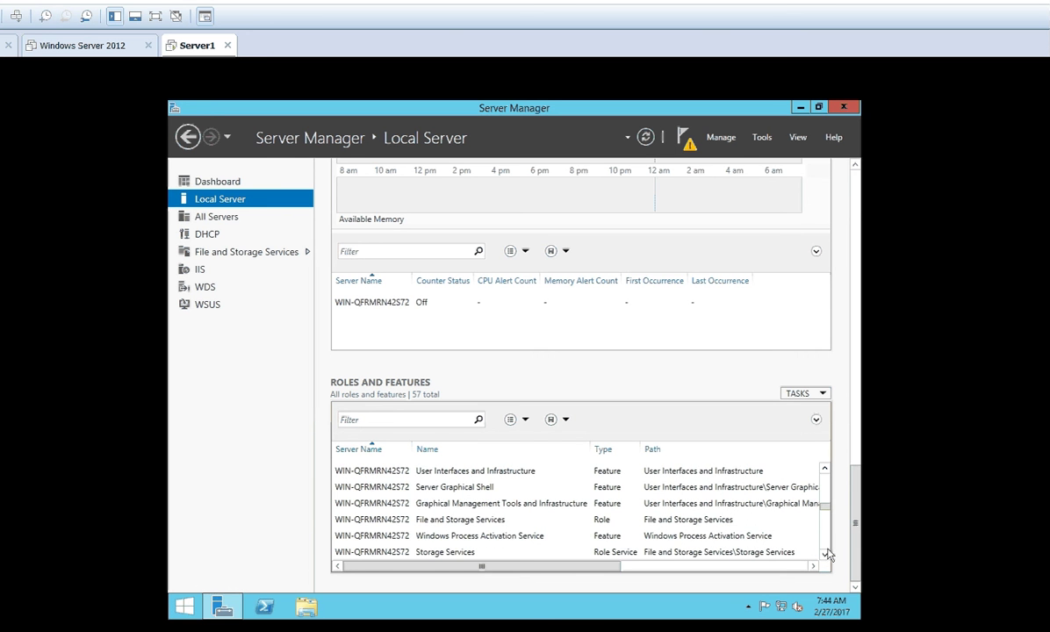
click(825, 555)
click(826, 555)
click(826, 555)
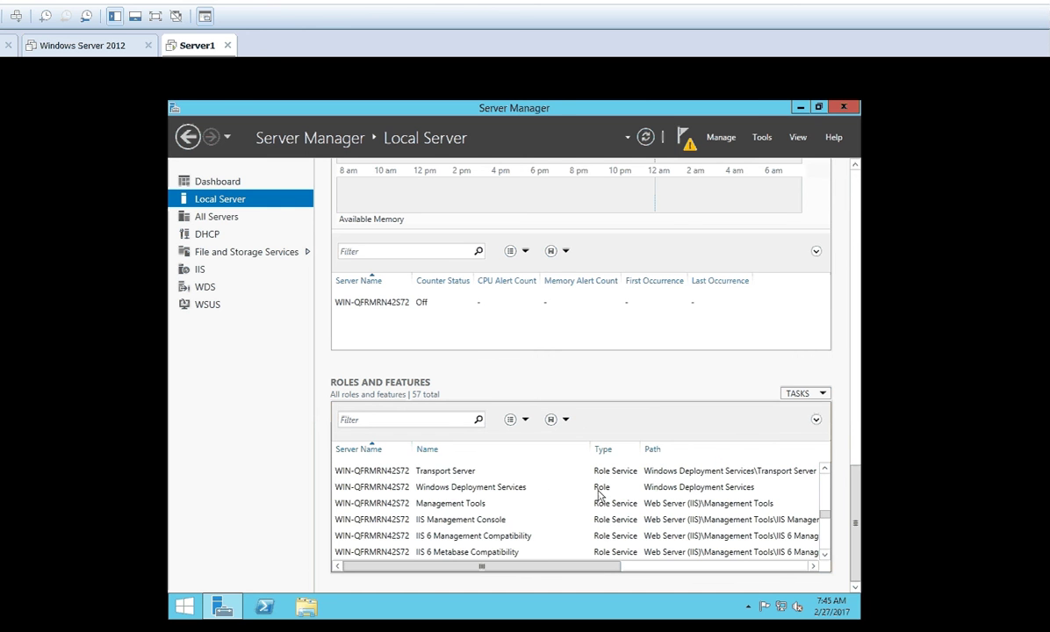
click(827, 537)
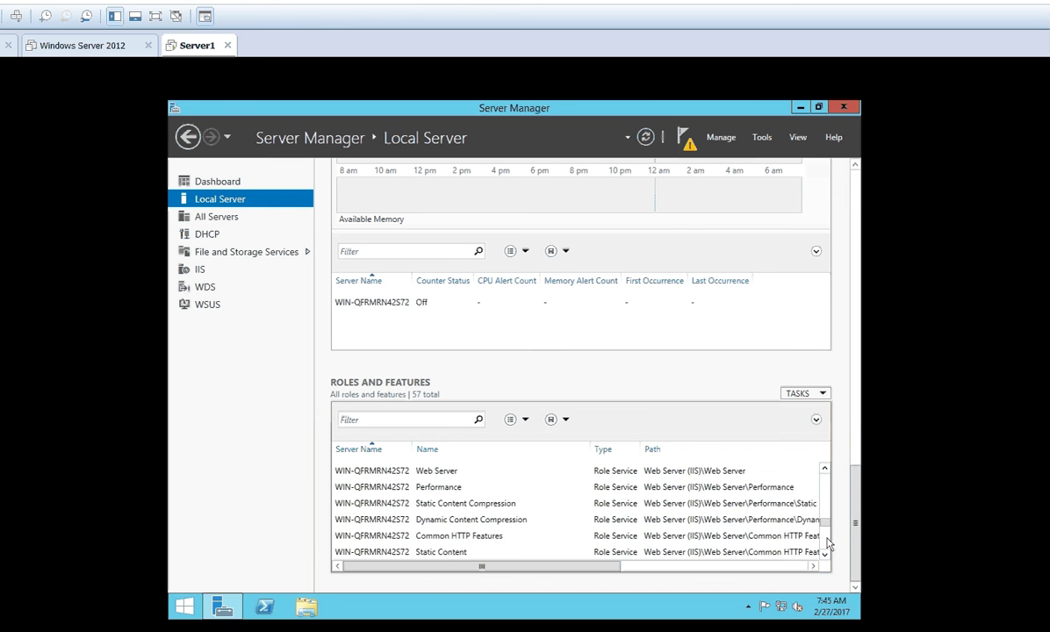
click(827, 543)
click(827, 542)
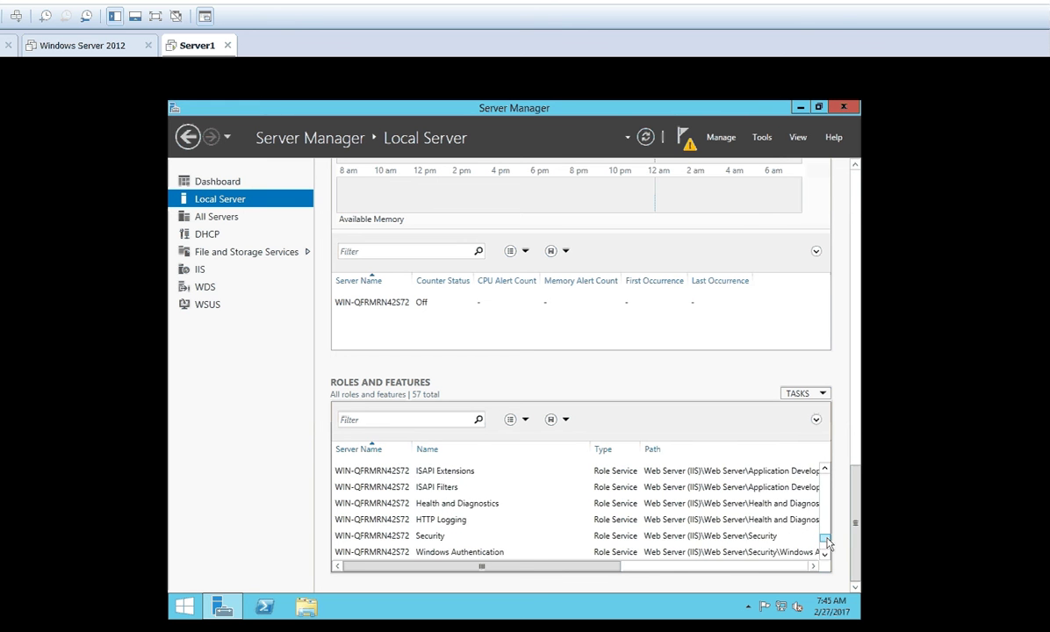
click(827, 543)
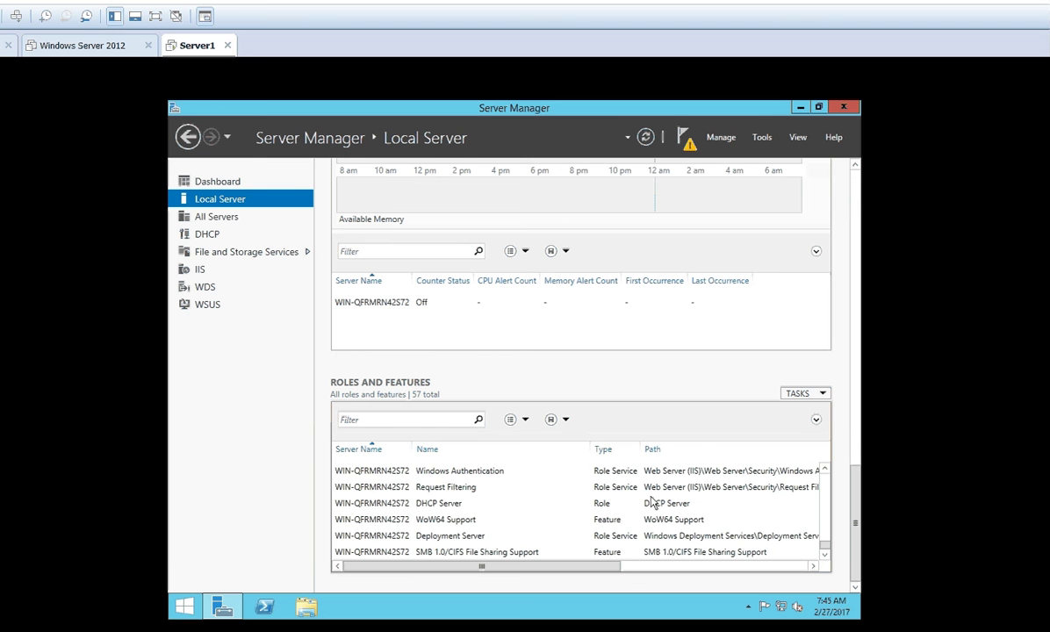
Filter the Roles and Features list by iis, wds and dhcp in turn.
click(431, 418)
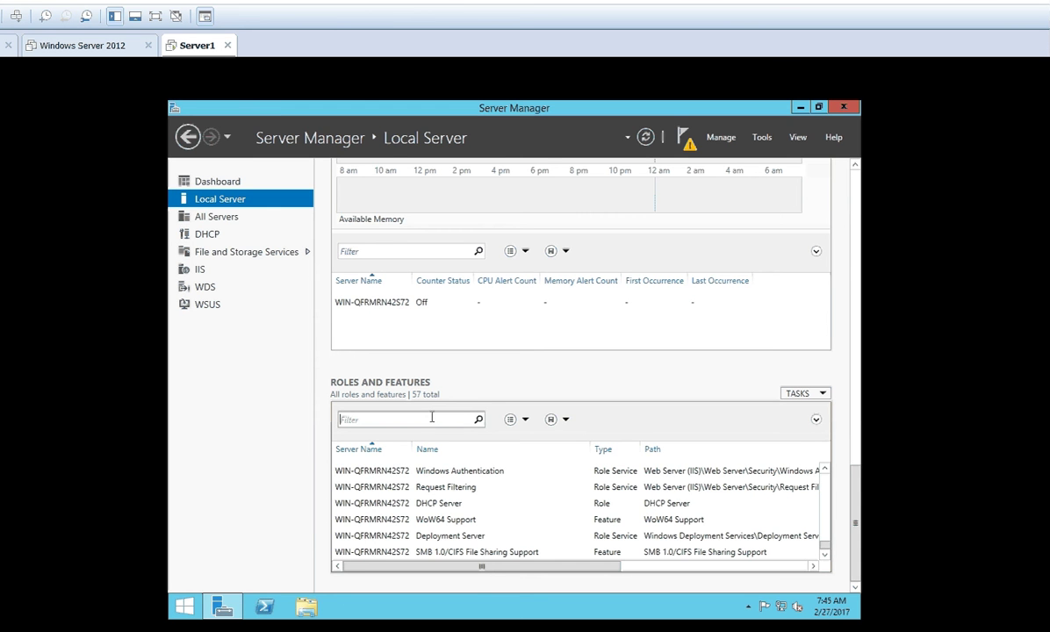
text(iis)
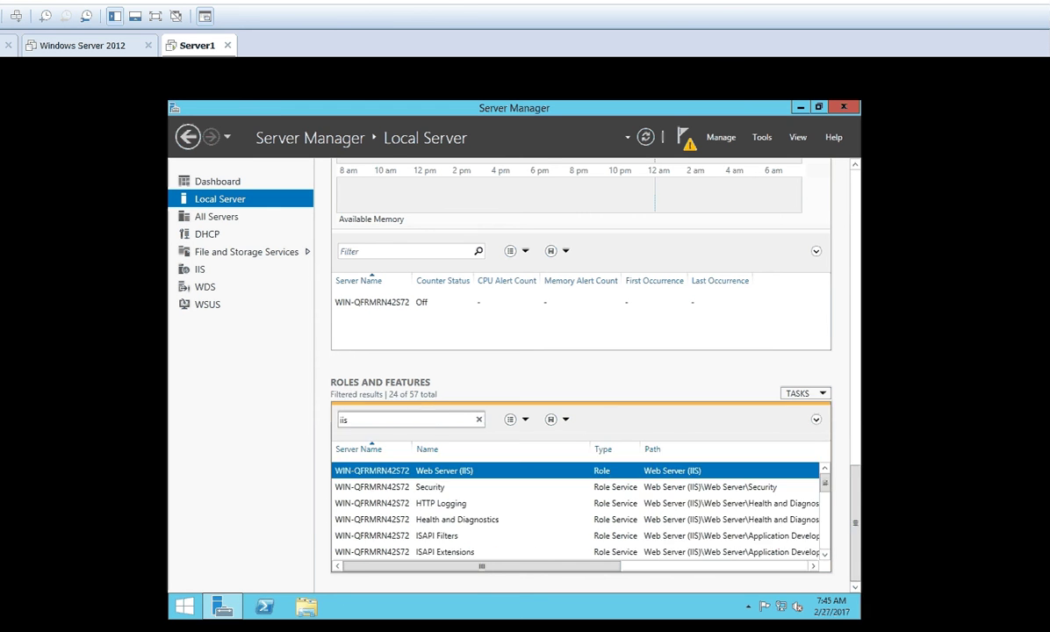
key(BackSpace)
key(BackSpace)
key(BackSpace)
text(wds)
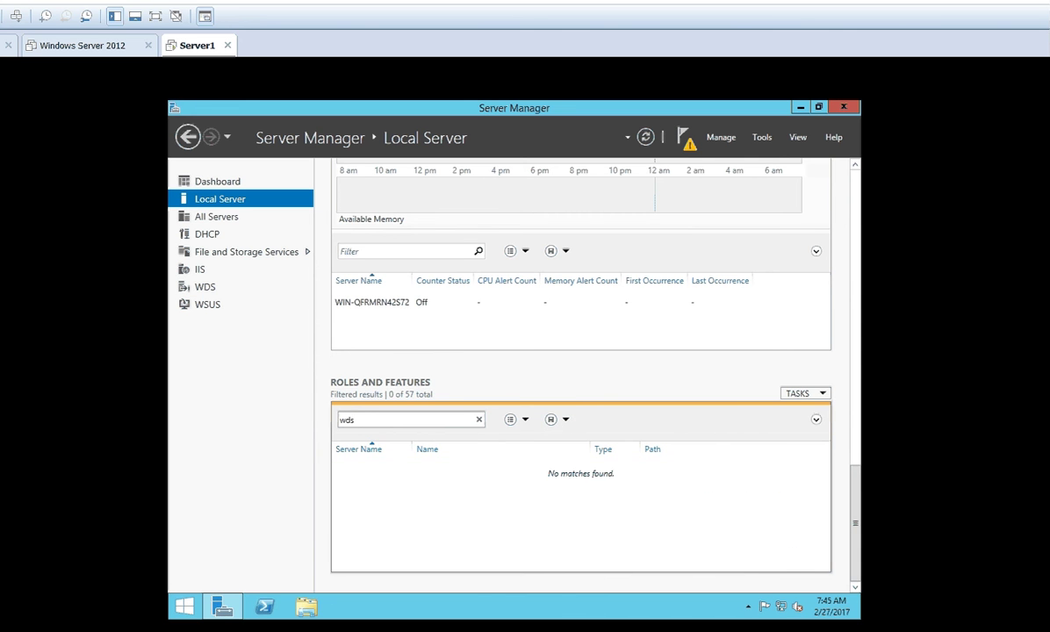
key(BackSpace)
key(BackSpace)
key(BackSpace)
text(dhcp)
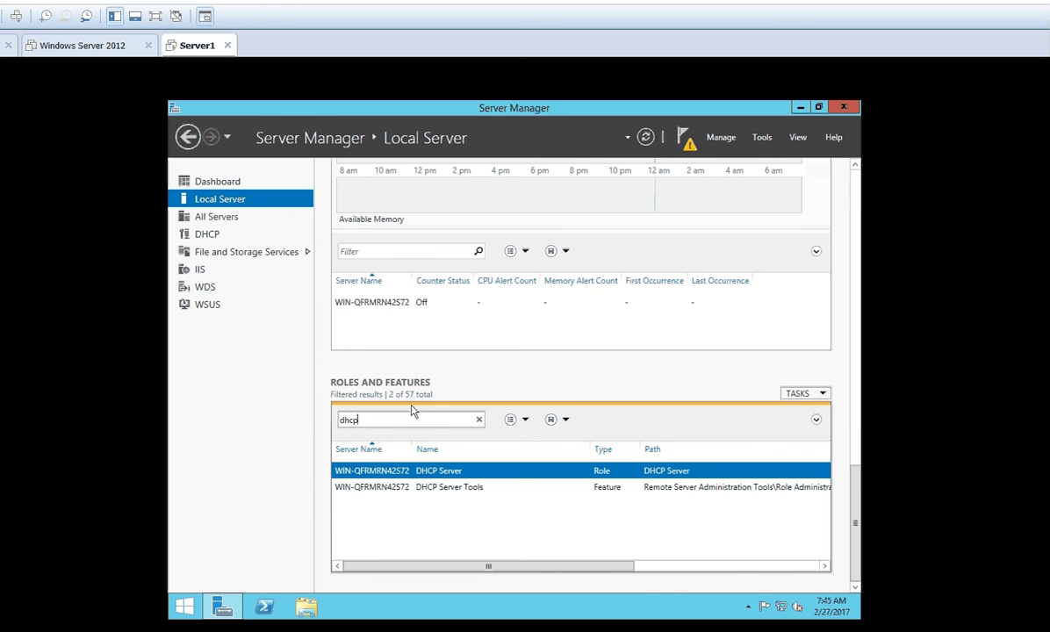
Start the Remove Roles and Features Wizard and continue with the preselected local server from the server pool.
click(815, 395)
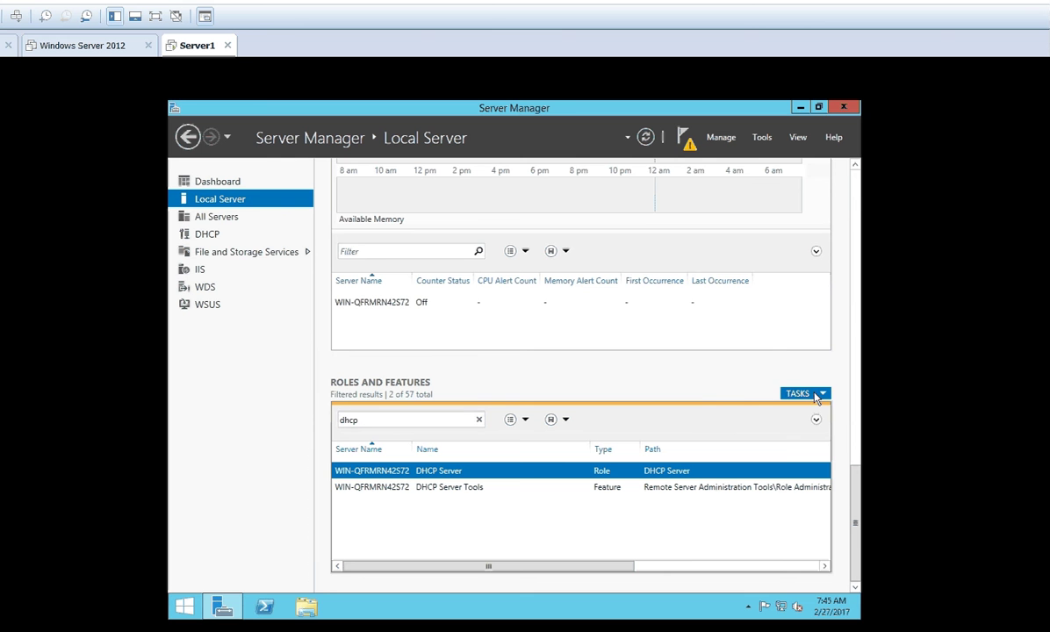
click(815, 395)
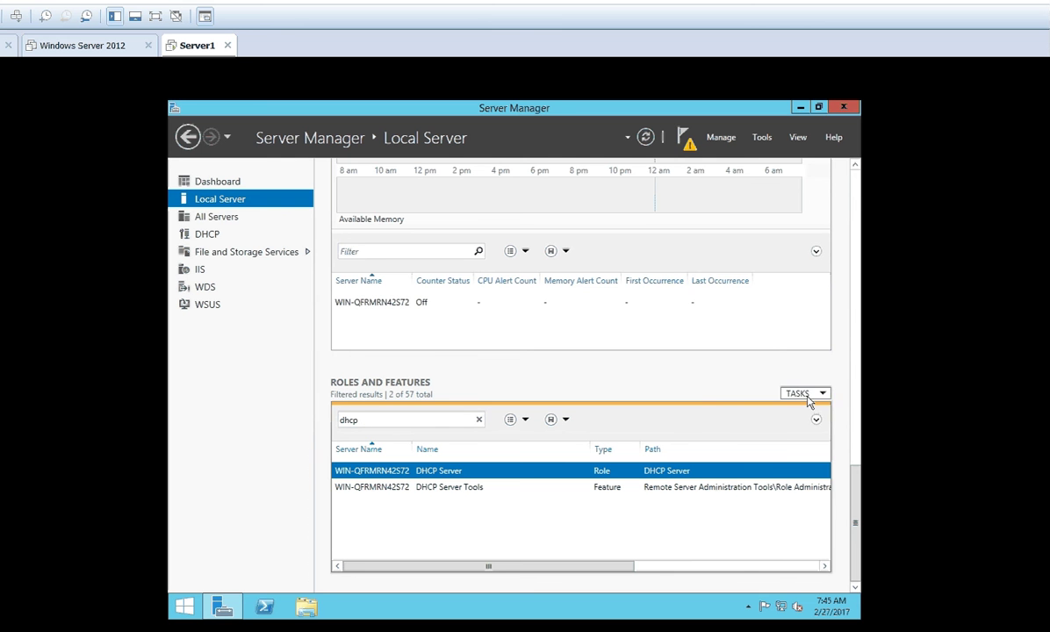
click(810, 397)
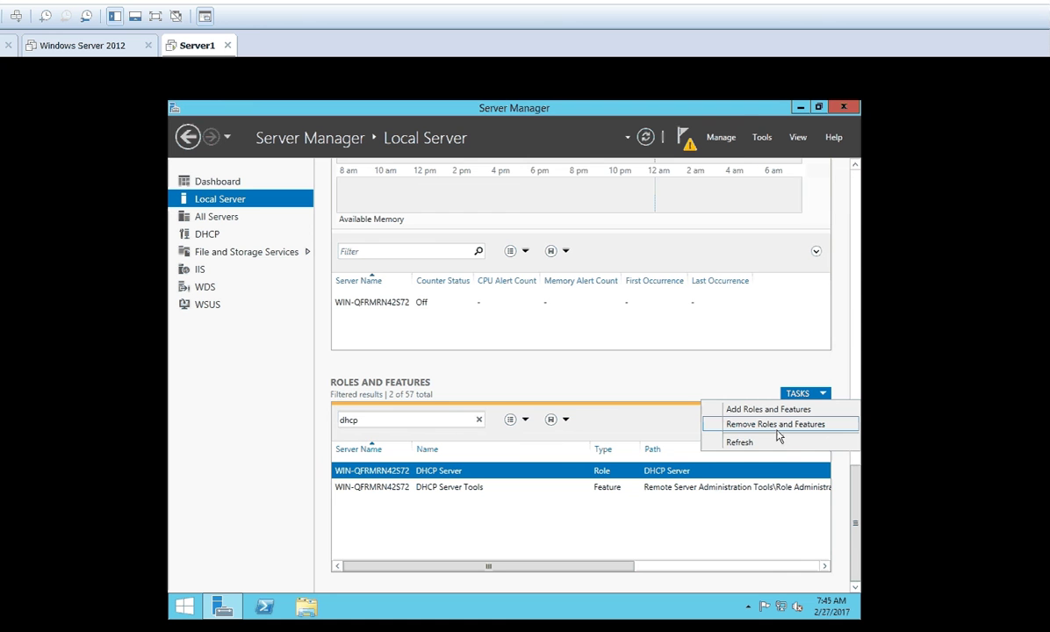
click(776, 426)
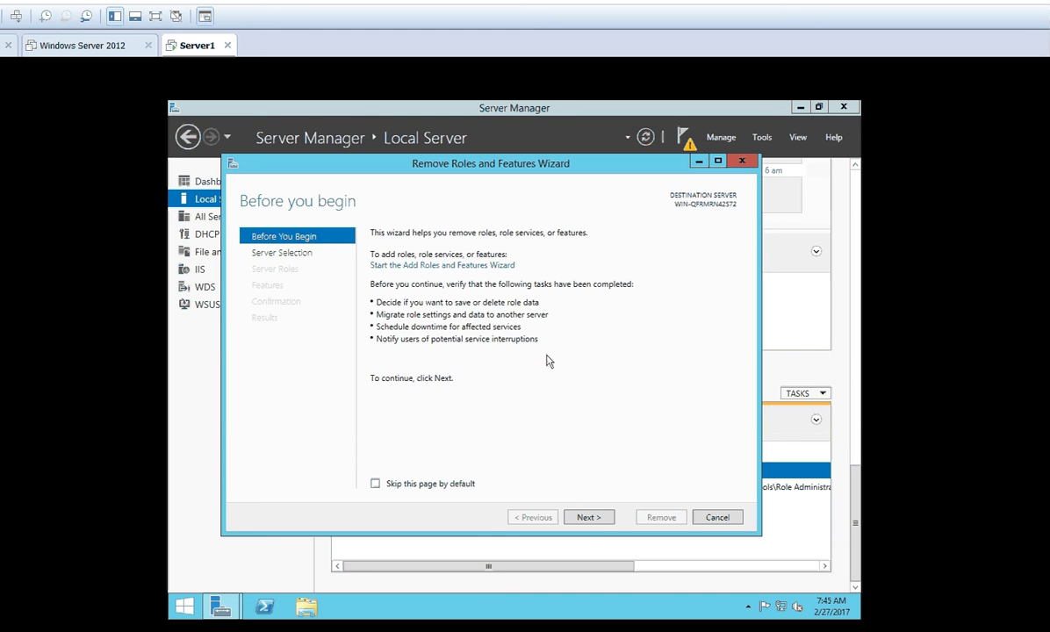
click(603, 520)
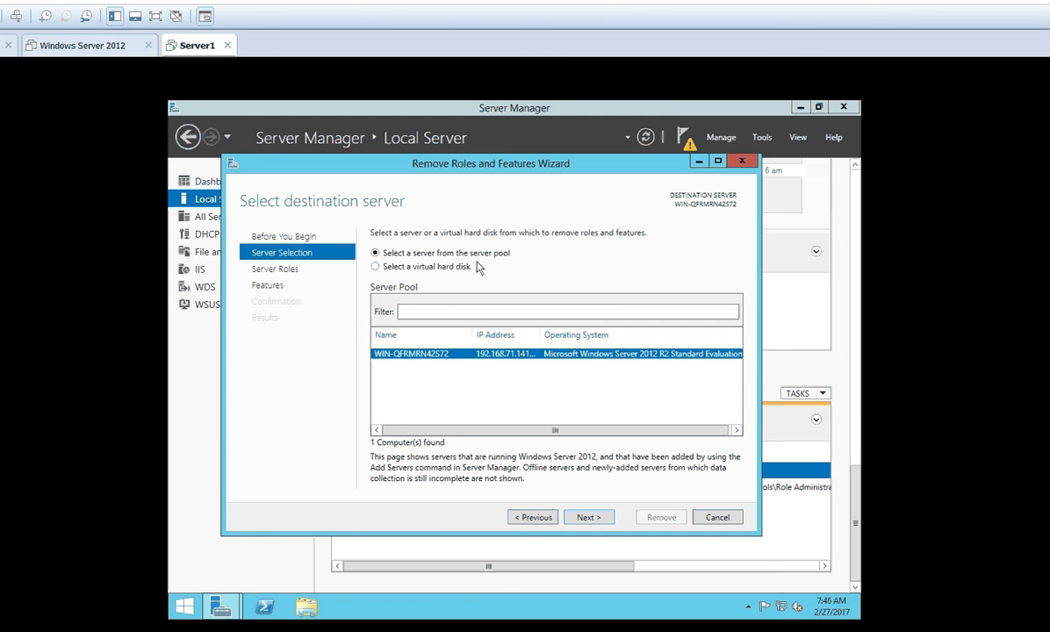
click(605, 521)
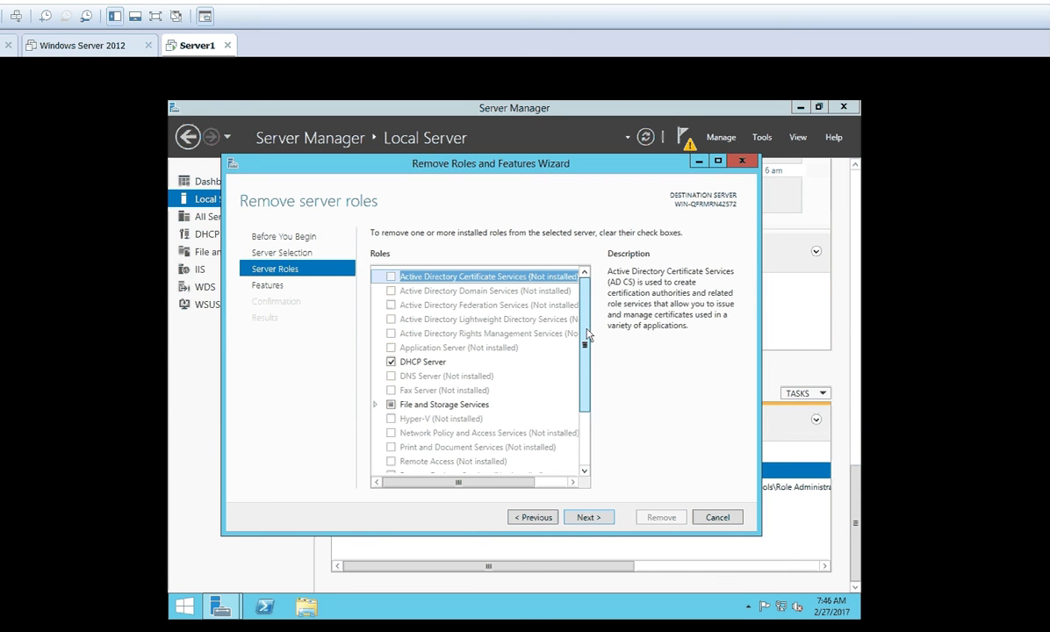
Mark the Windows Deployment Services and Windows Server Update Services roles for removal, including their management tools.
drag(587, 335, 586, 416)
scroll(533, 304, up, 2)
drag(586, 347, 591, 410)
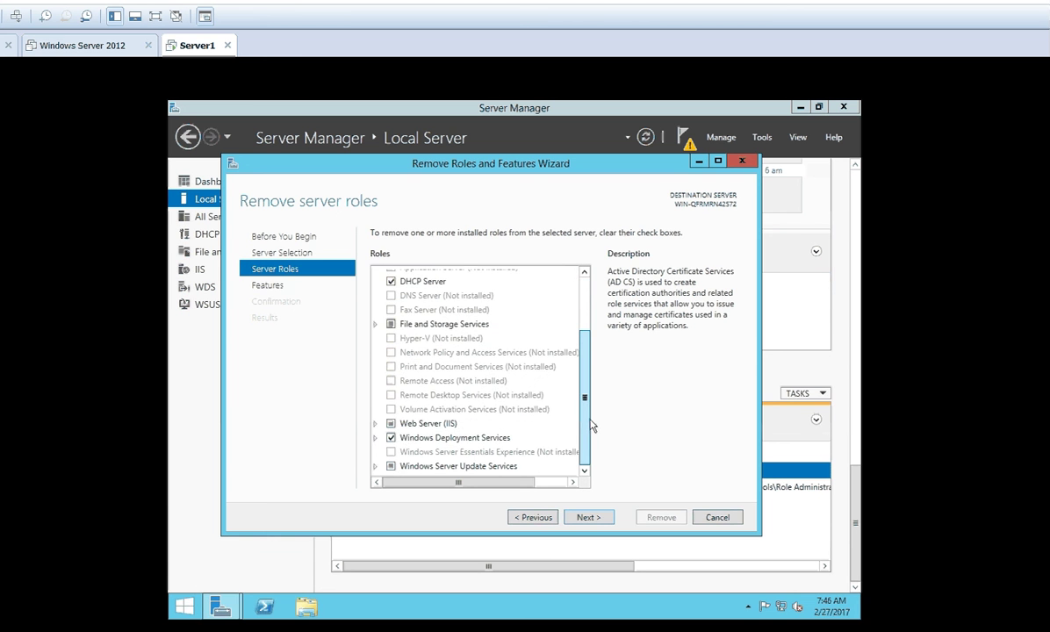
click(391, 439)
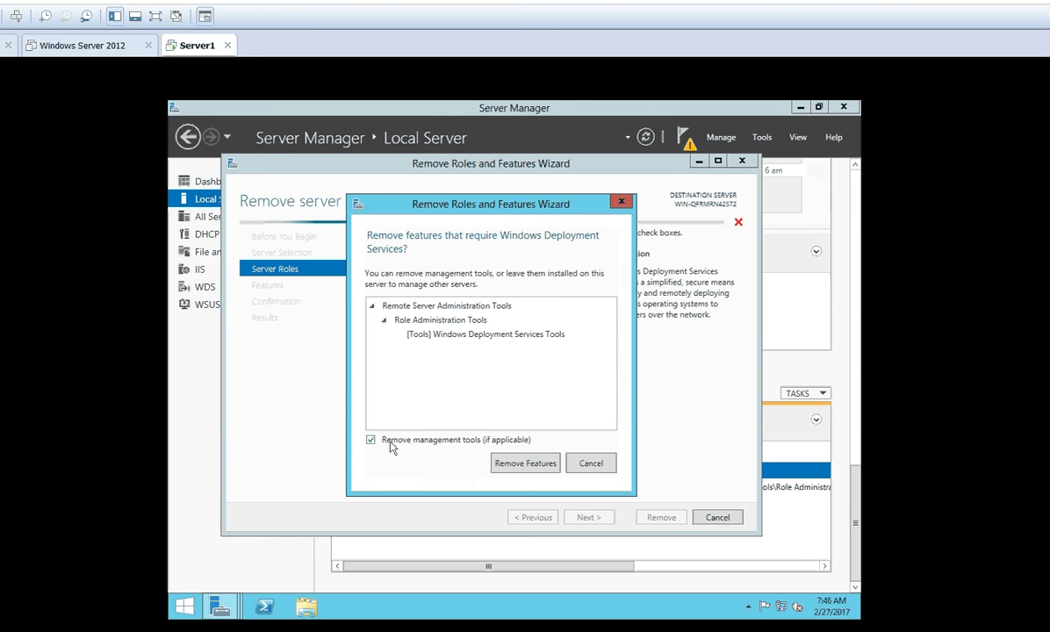
click(525, 463)
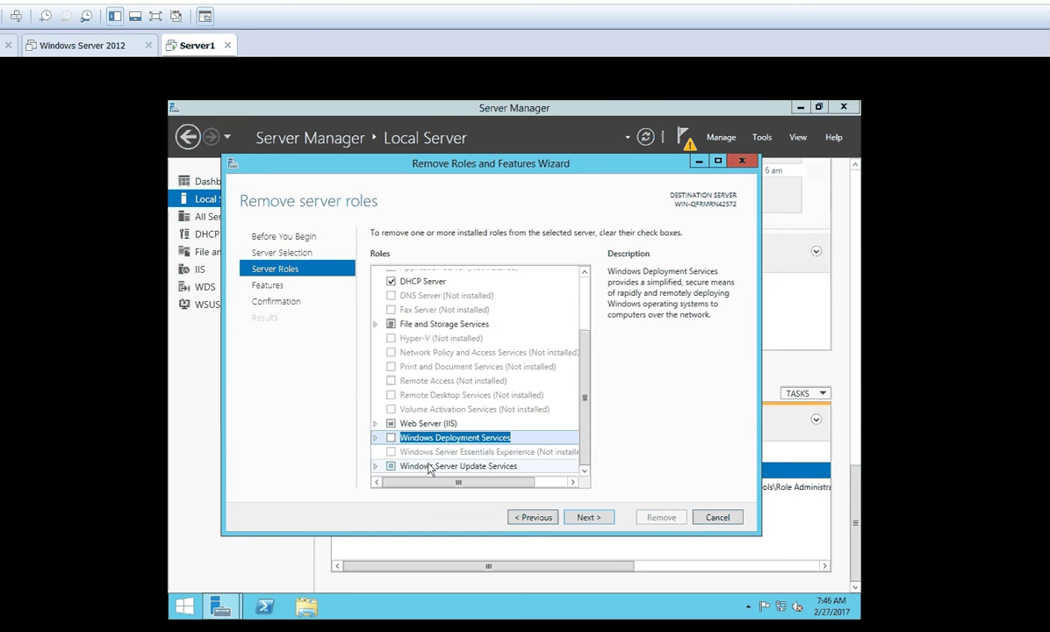
click(392, 466)
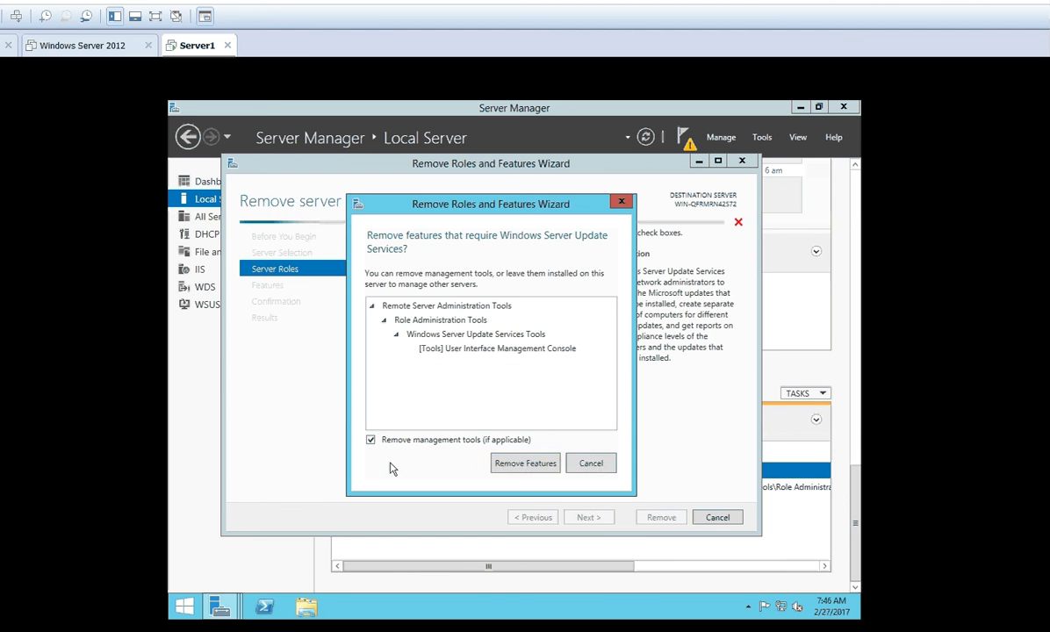
click(541, 462)
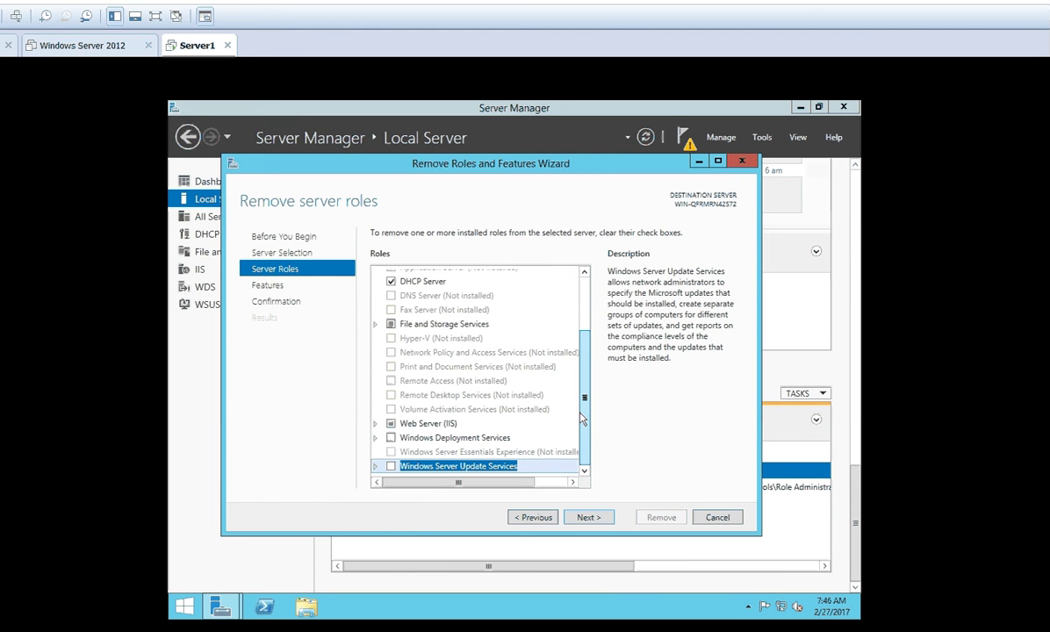
Mark the DHCP Server role with its management tools and the Web Server (IIS) role for removal.
scroll(581, 420, up, 2)
click(392, 344)
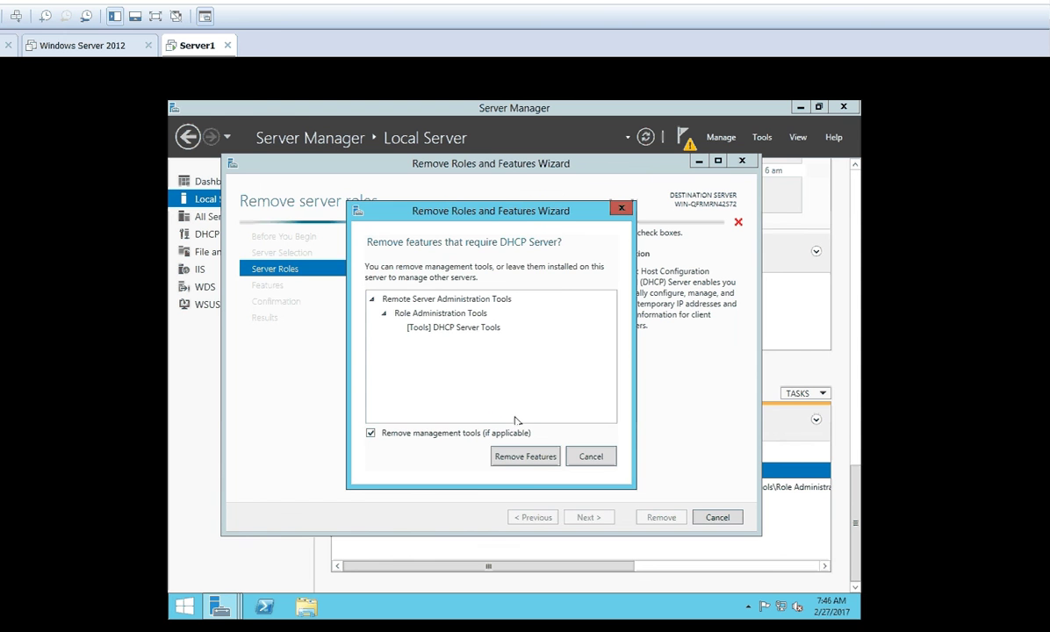
click(515, 451)
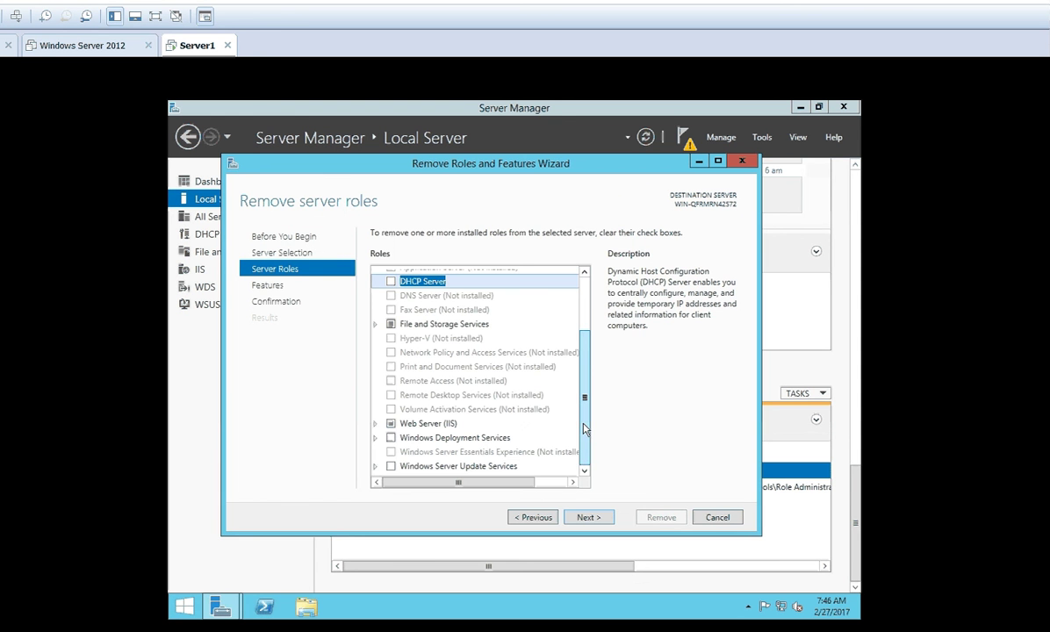
mouse_move(584, 428)
mouse_down()
mouse_move(583, 388)
mouse_move(578, 430)
mouse_up()
click(395, 425)
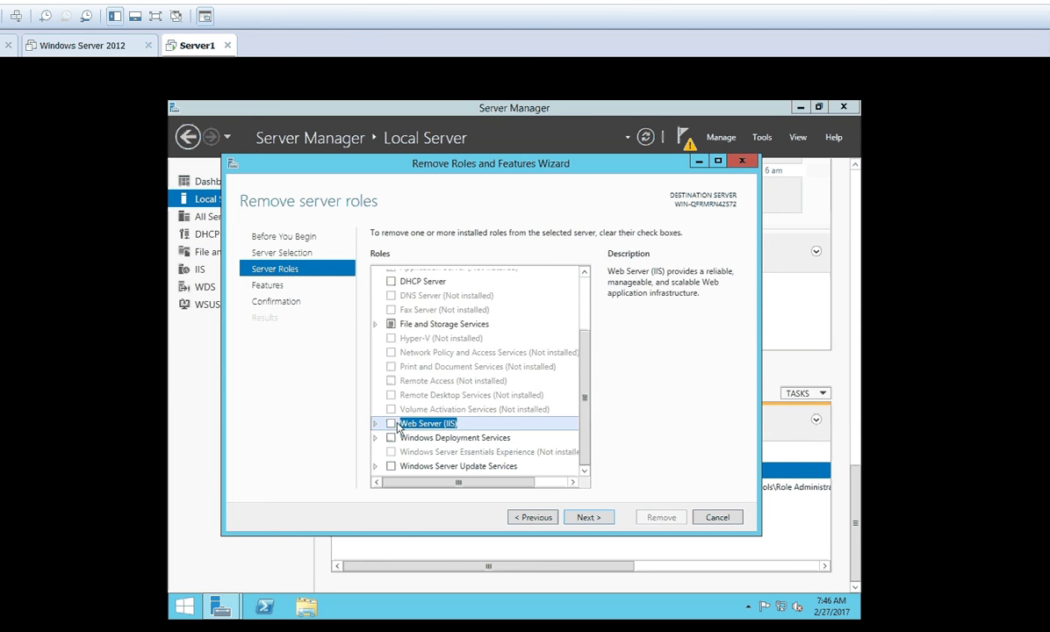
Proceed to the feature removal selection and mark the Telnet Server feature for removal.
click(587, 519)
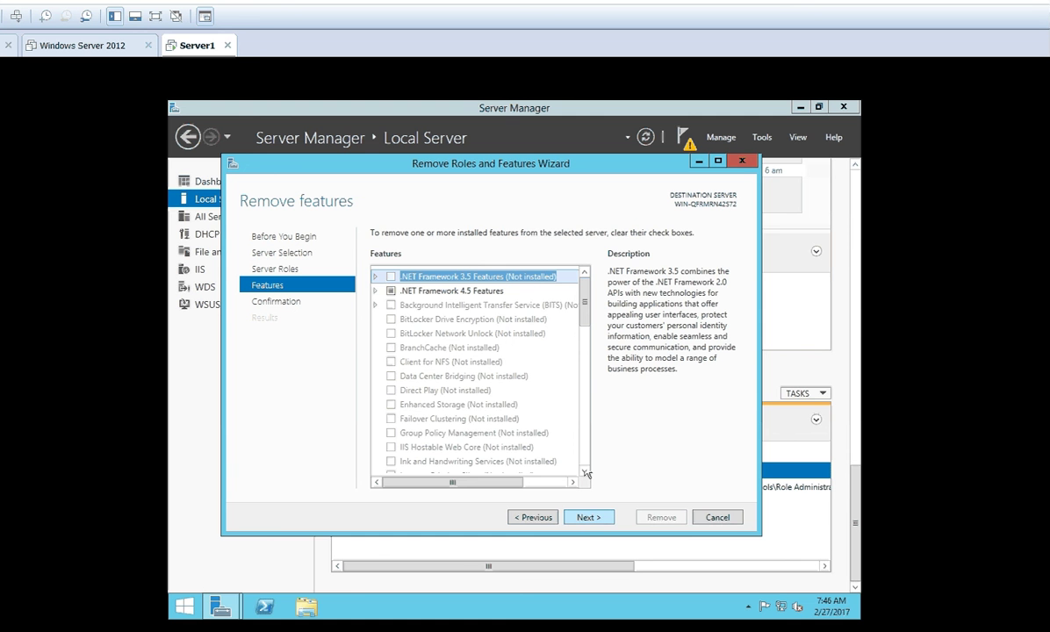
drag(585, 305, 584, 397)
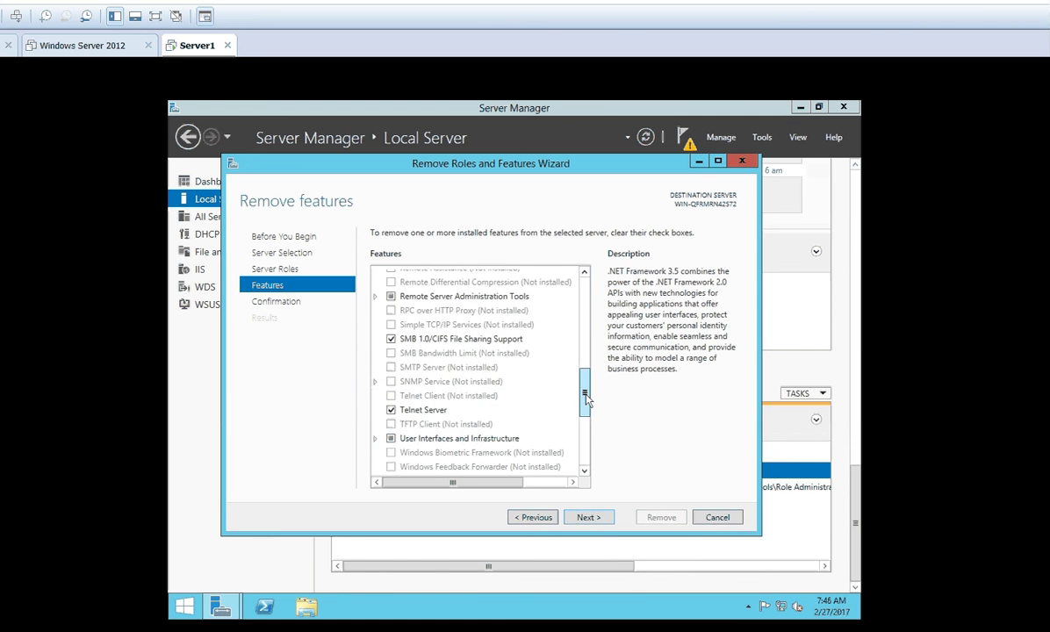
click(392, 411)
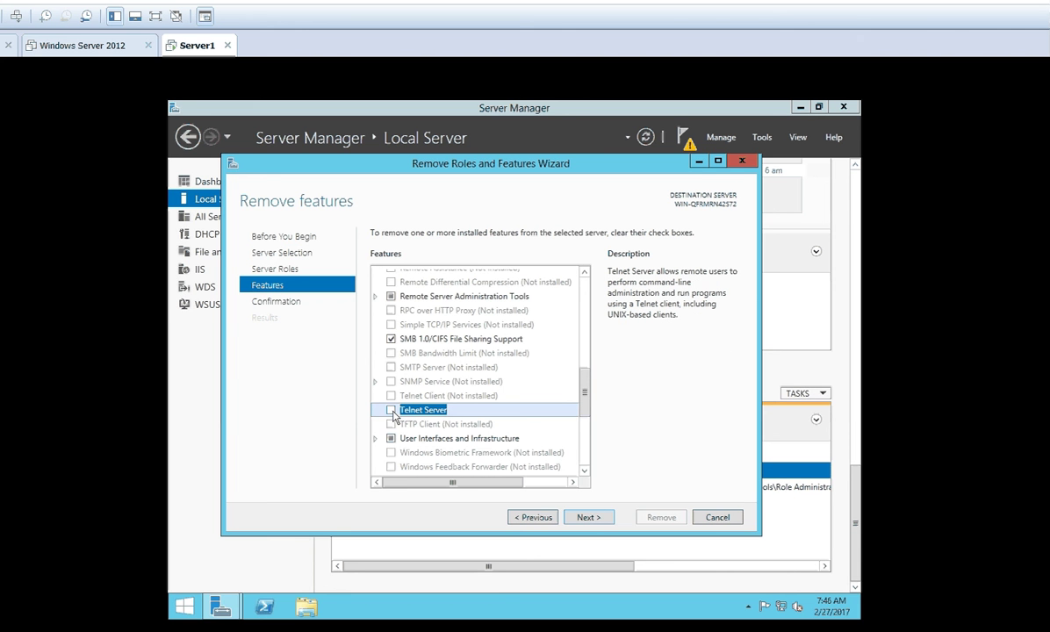
Review the removal selections on the confirmation page, remove the marked roles and features, and close the wizard once removal finishes.
click(589, 519)
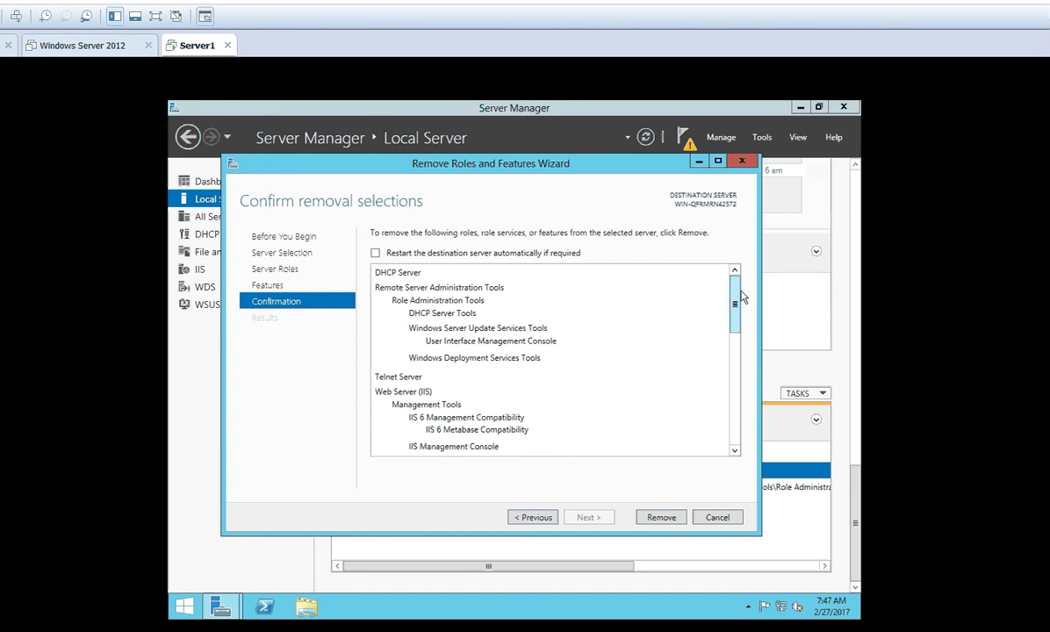
drag(733, 281, 739, 417)
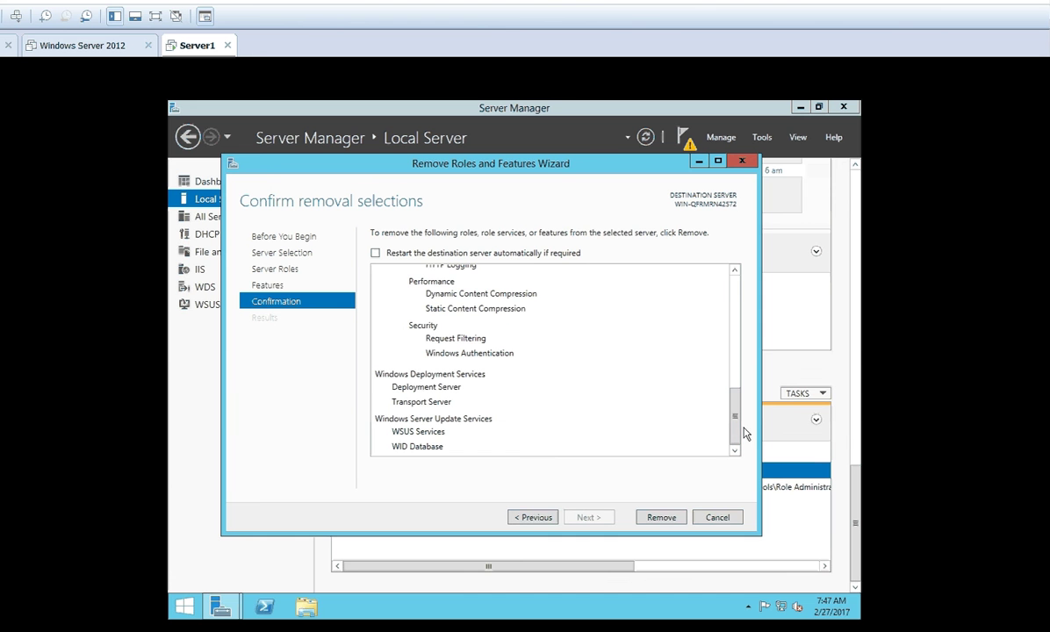
click(661, 518)
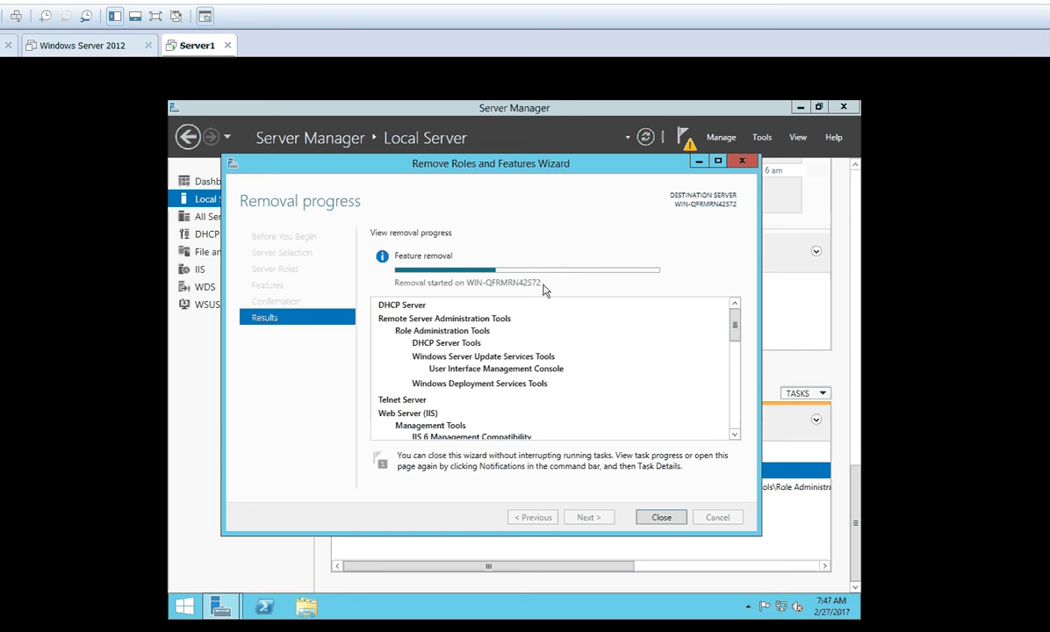
mouse_move(612, 278)
mouse_move(518, 276)
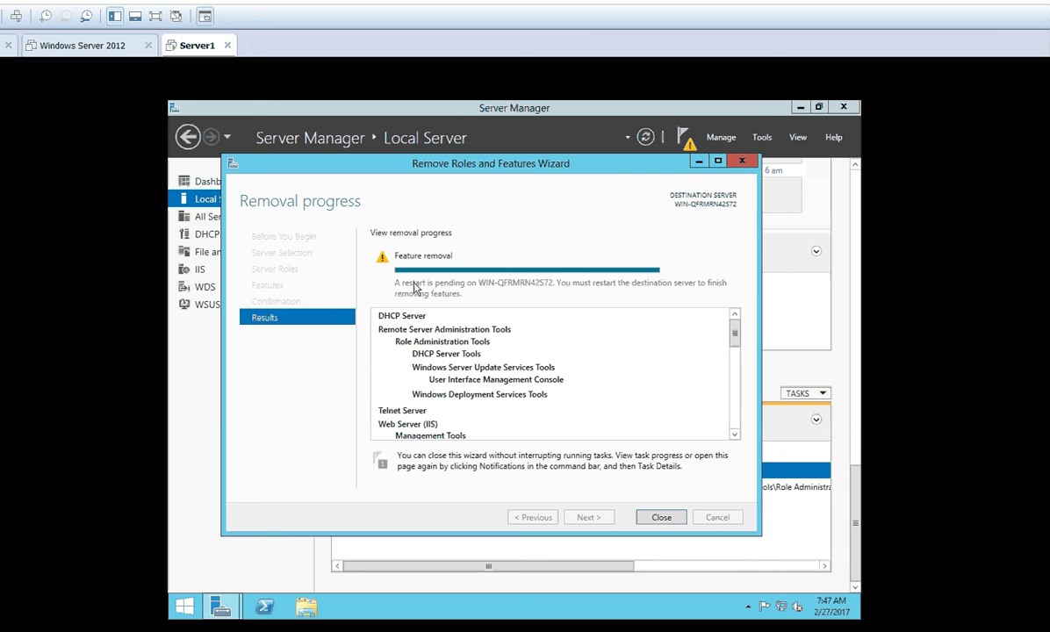
click(661, 518)
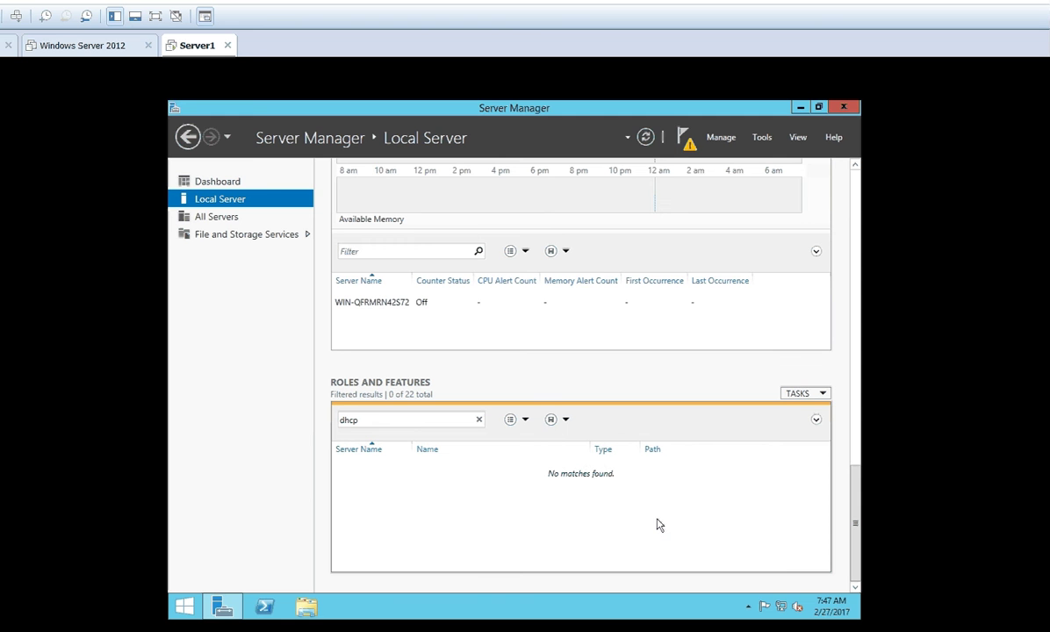
Replace the filter in the local server's Roles and Features list with "iis" to check for remaining IIS entries.
double_click(370, 419)
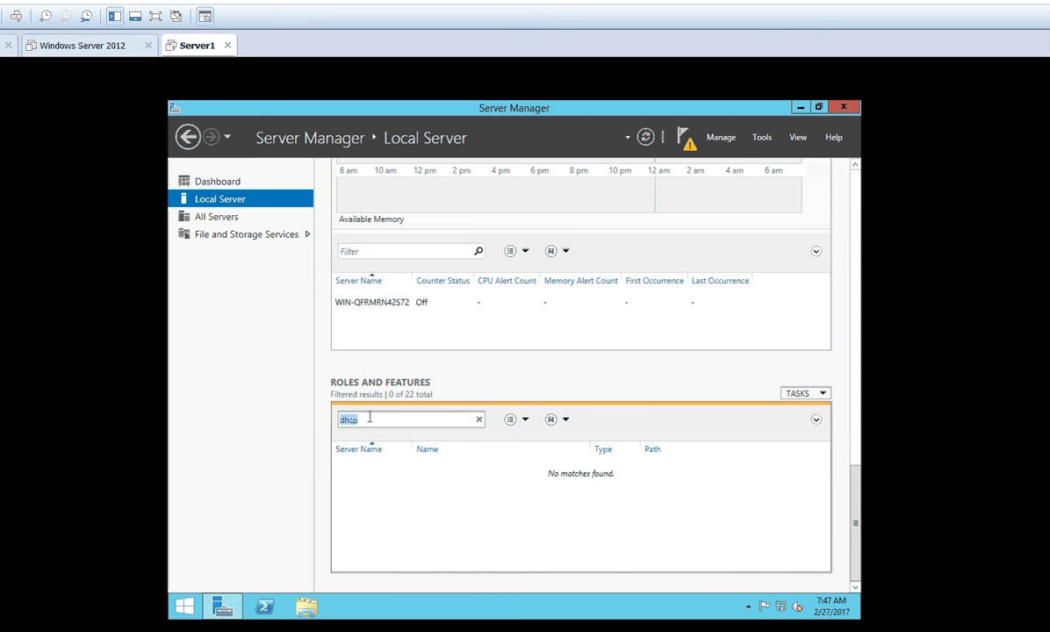
key(BackSpace)
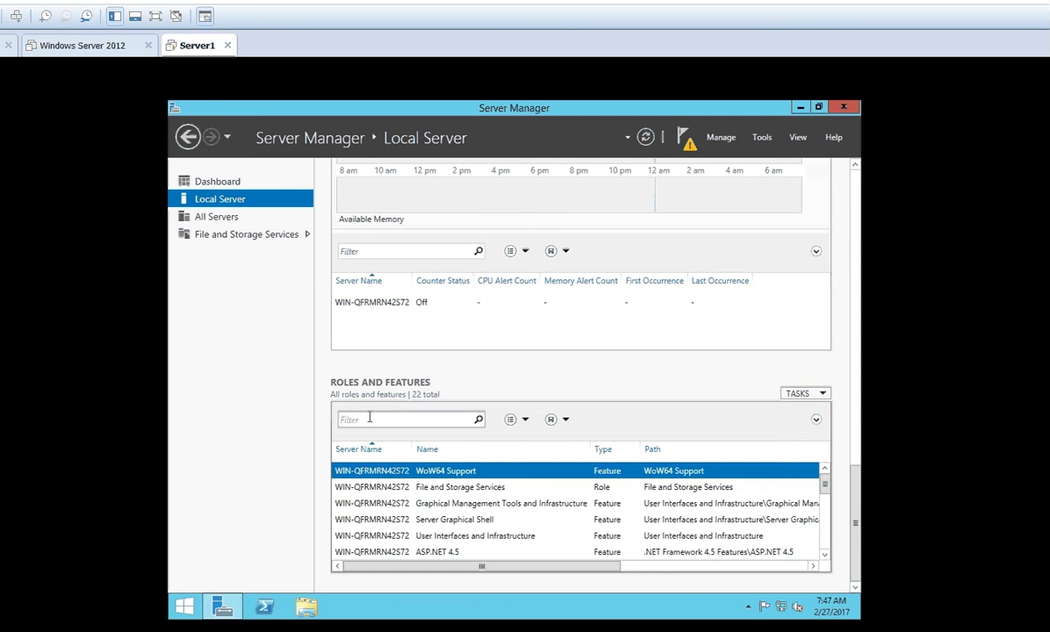
text(iis)
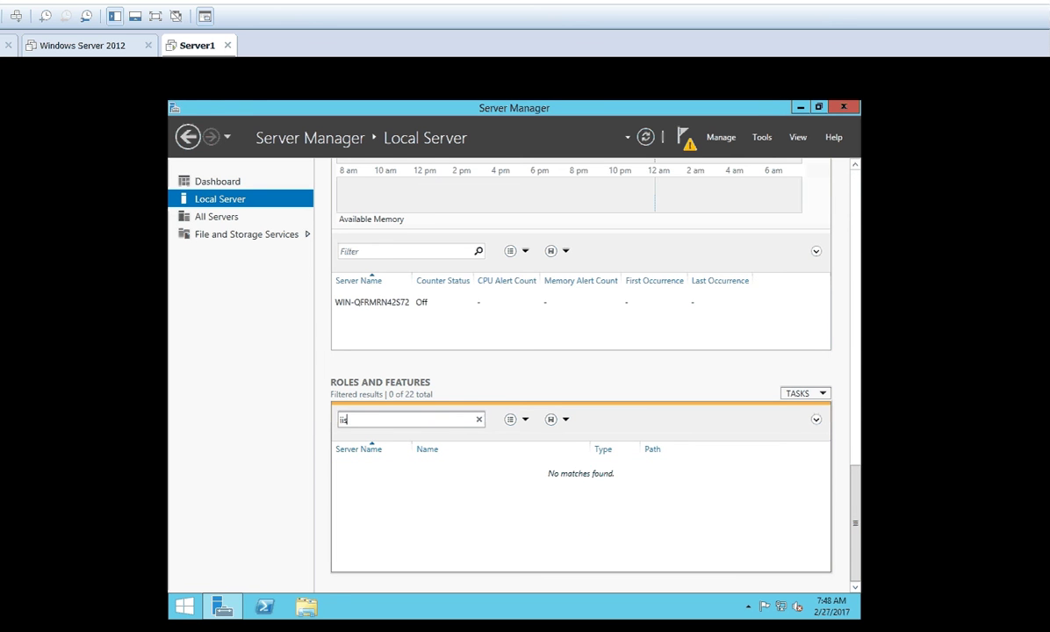
Filter the Roles and Features list for "dhcp" to check for remaining entries, and clear the filter to list everything again.
key(BackSpace)
key(BackSpace)
key(BackSpace)
text(d)
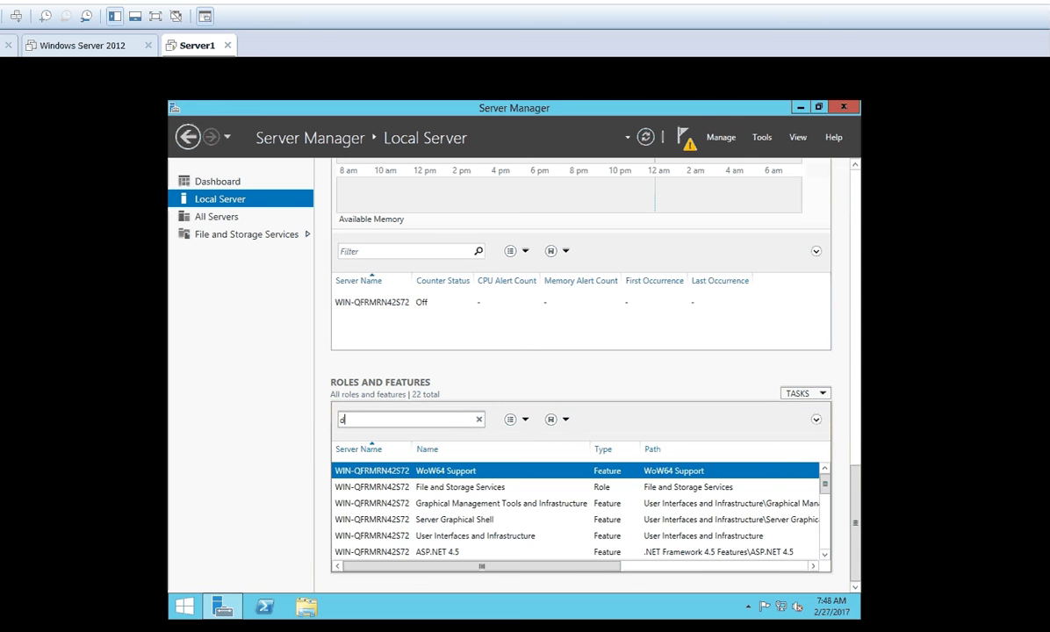
text(hcp)
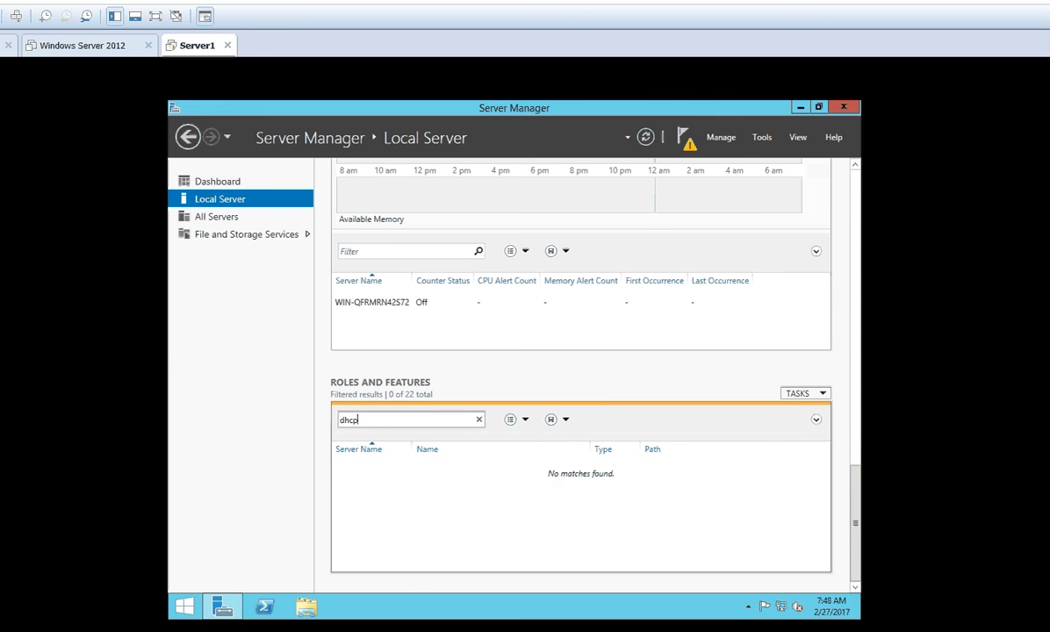
key(BackSpace)
key(BackSpace)
key(BackSpace)
key(BackSpace)
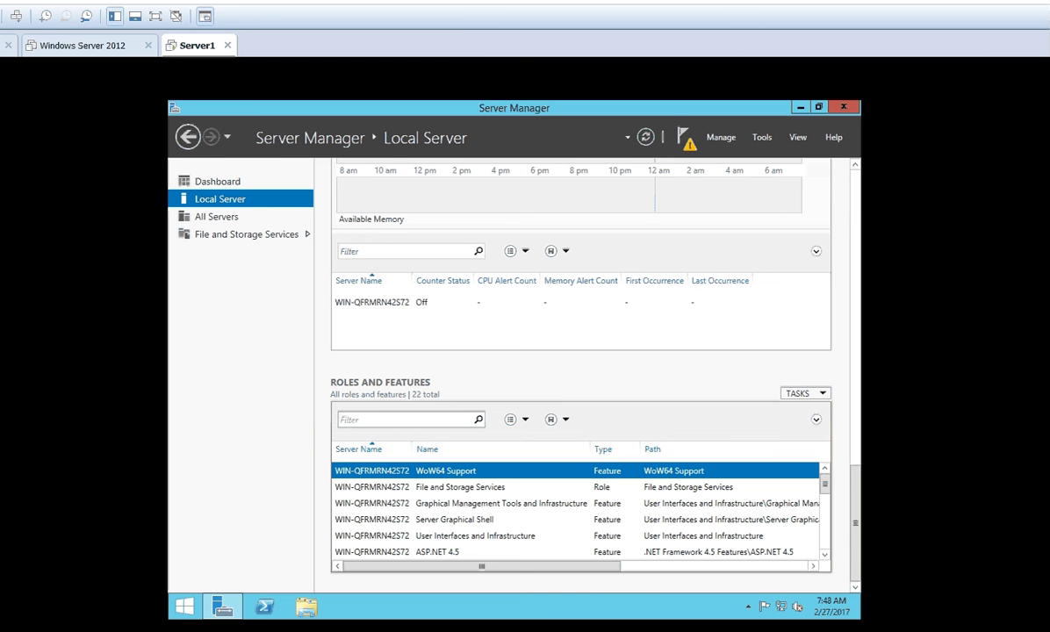
mouse_move(469, 631)
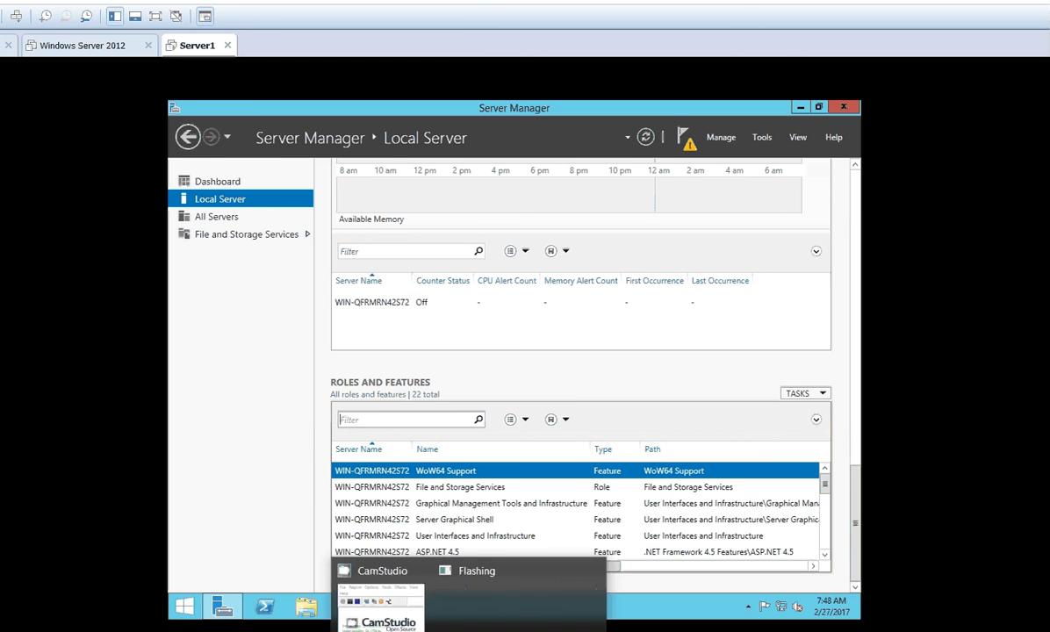